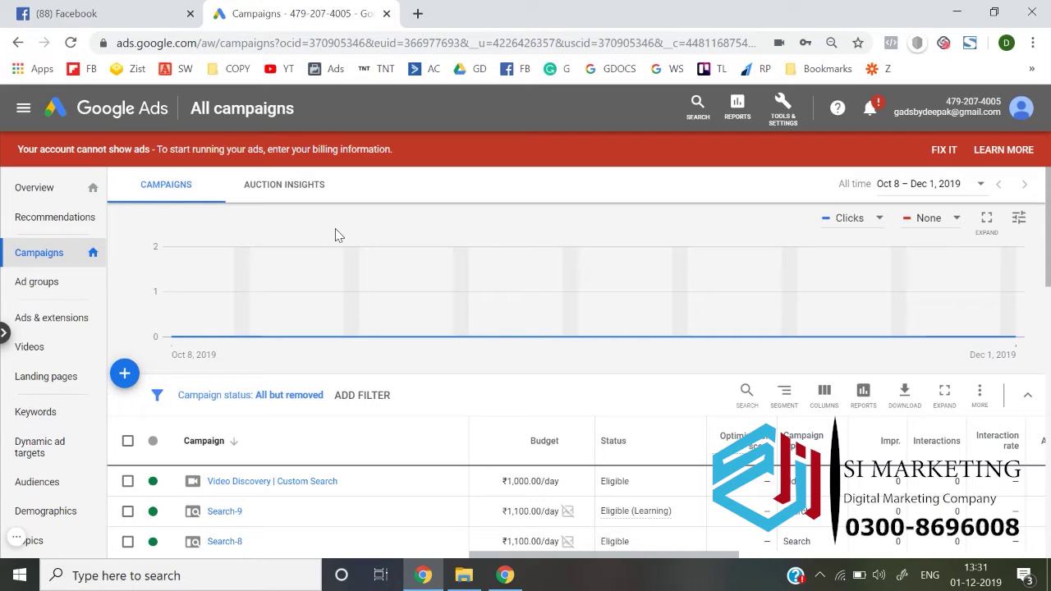
# Create a new campaign without a goal's guidance and choose App as the campaign type
pyautogui.moveTo(200, 338)
pyautogui.click(130, 380)
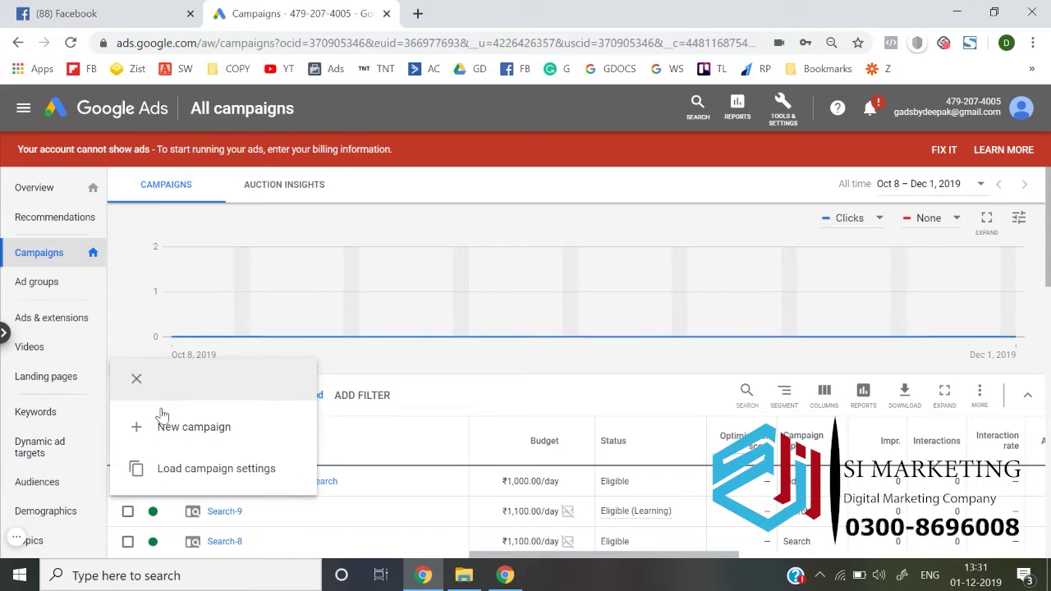
pyautogui.click(213, 436)
pyautogui.click(213, 436)
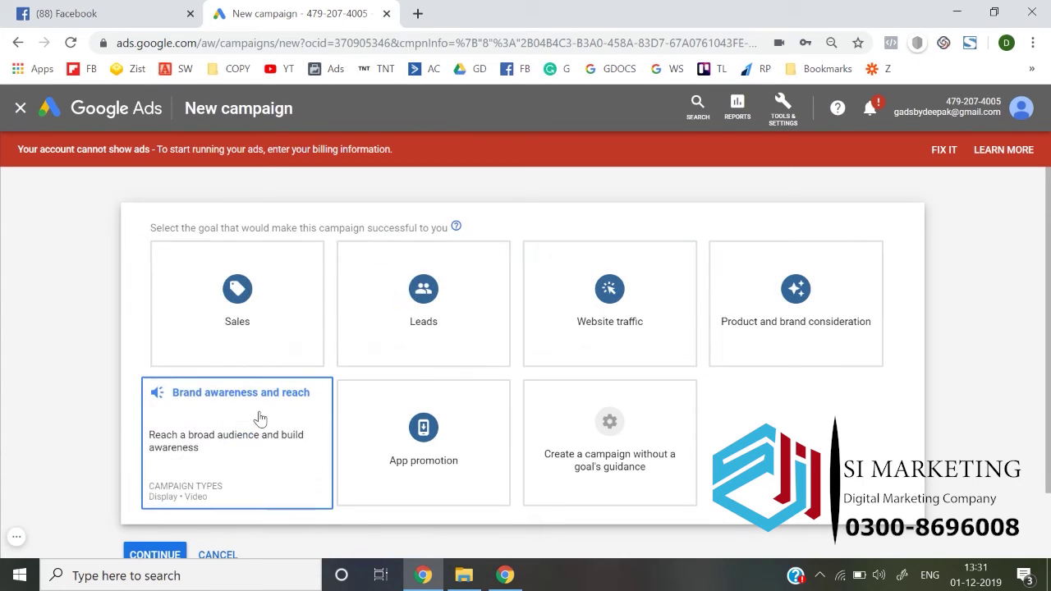
pyautogui.click(612, 425)
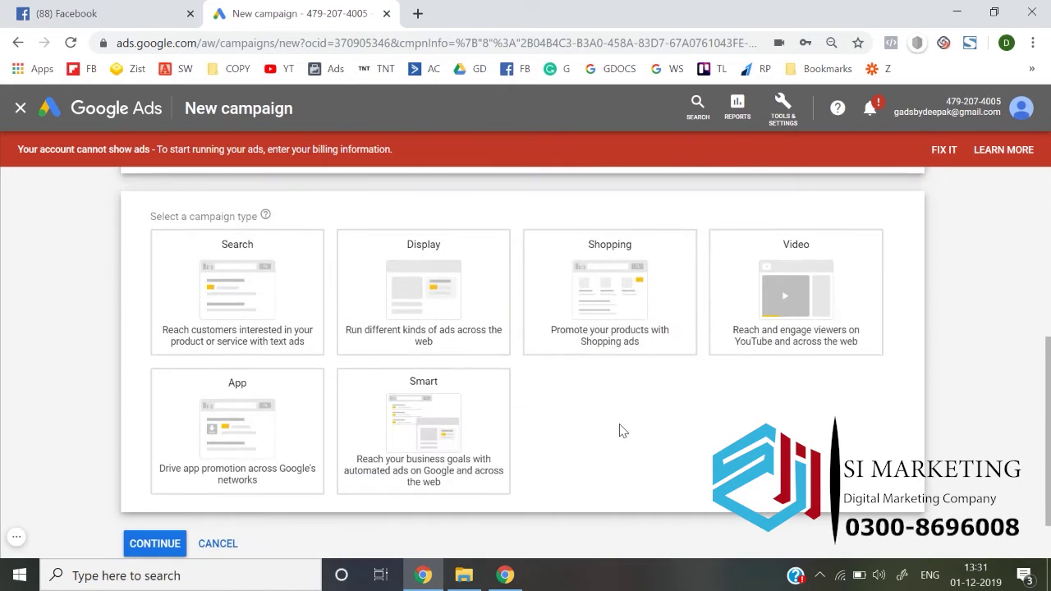
pyautogui.click(278, 465)
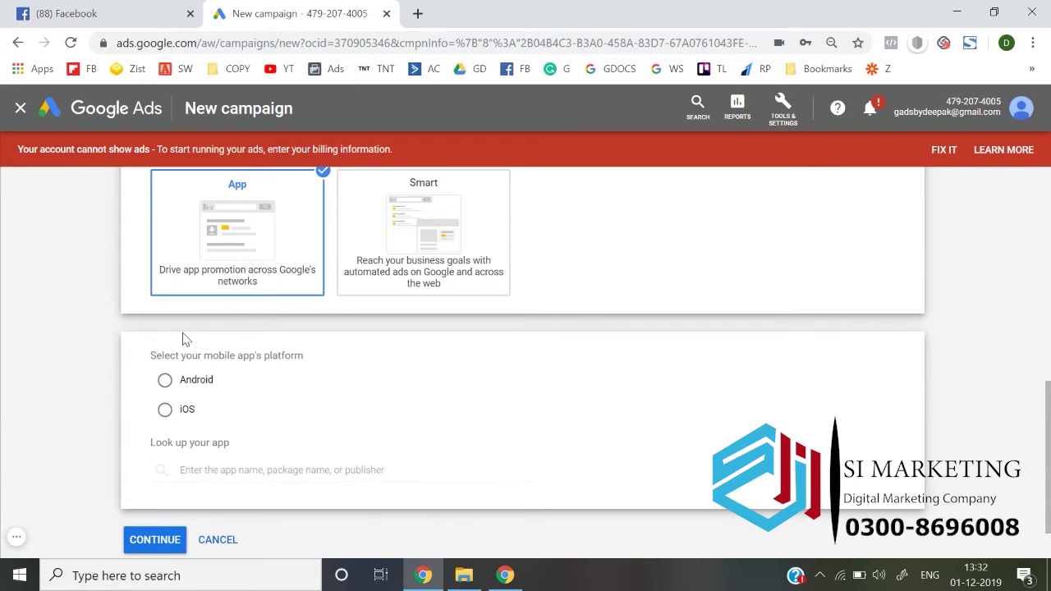
# Set the platform to Android, look up "flipkart", select Flipkart Online Shopping App and continue to the campaign settings
pyautogui.click(165, 383)
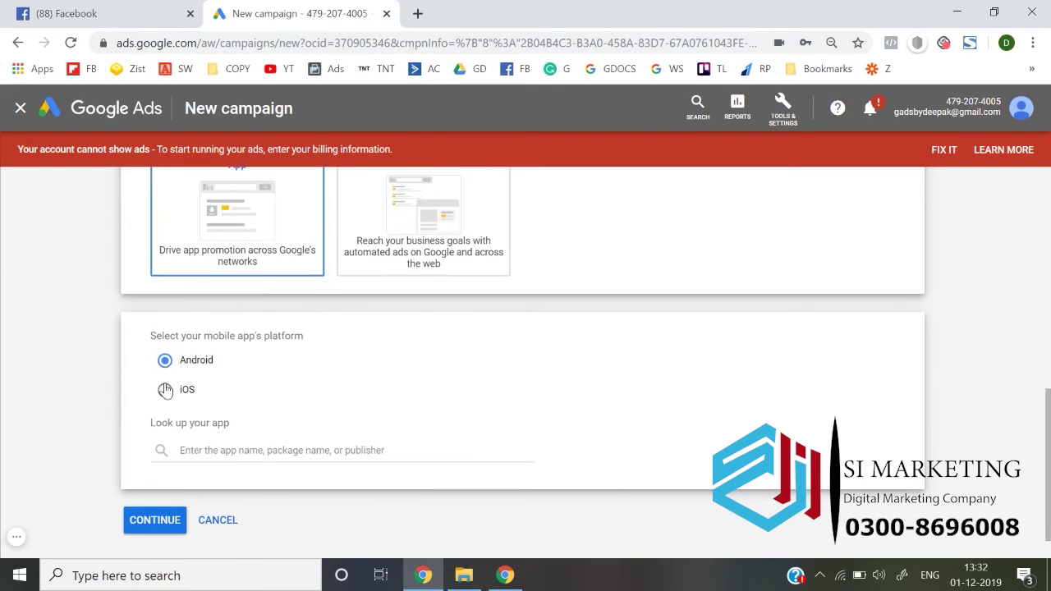
pyautogui.click(231, 452)
pyautogui.write('fli')
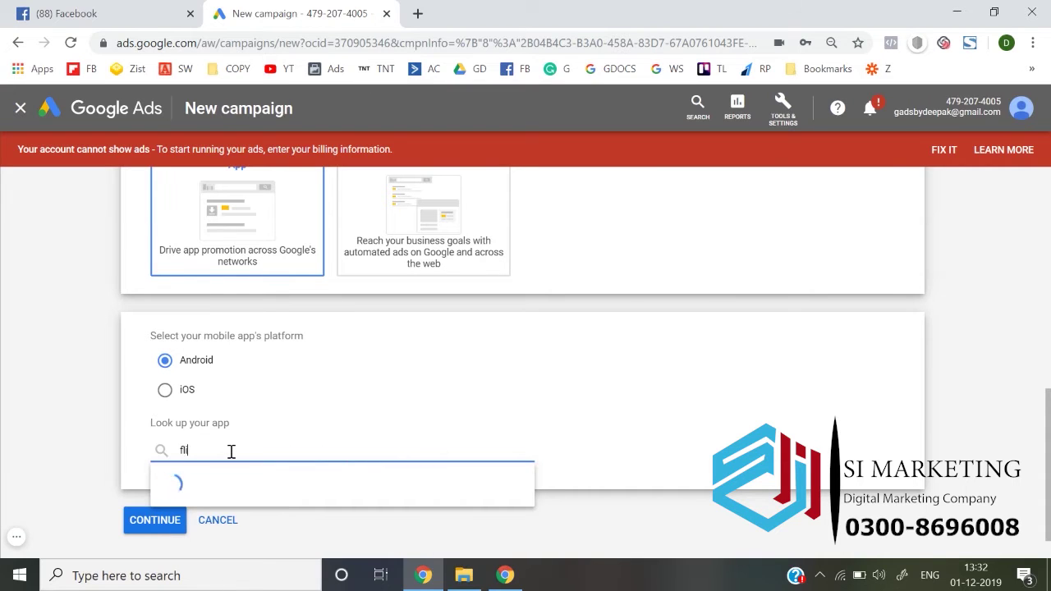
pyautogui.write('pkart')
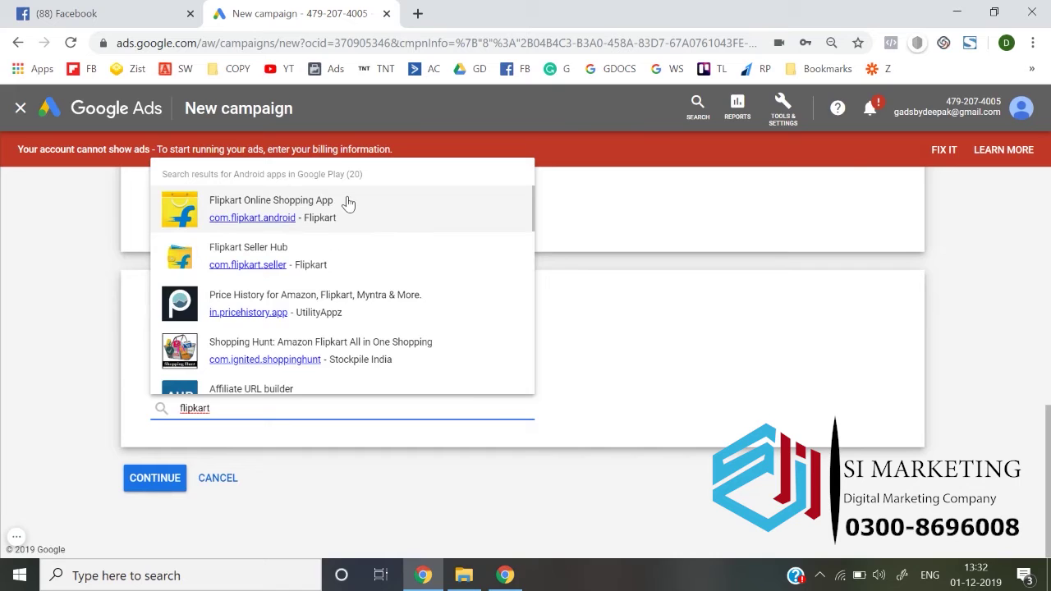
pyautogui.click(347, 203)
pyautogui.click(154, 476)
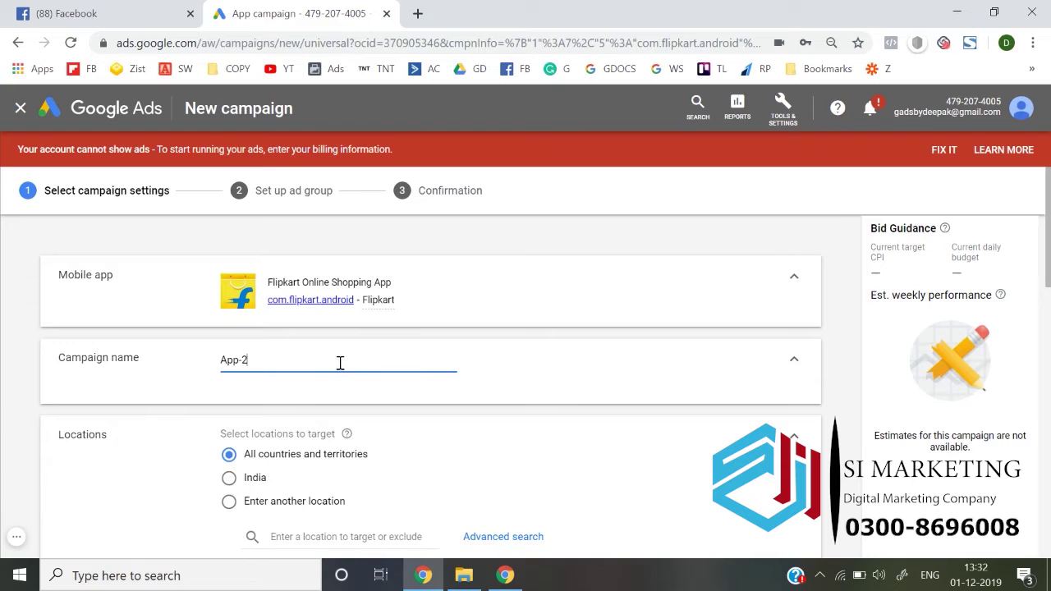
# Rename the campaign as "Test Campaign"
pyautogui.hotkey('ctrl', 'a')
pyautogui.press('BackSpace')
pyautogui.write('Test Campai')
# Expand the location options and target the union territory Delhi, India as the campaign location
pyautogui.scroll(-2, 342, 366)
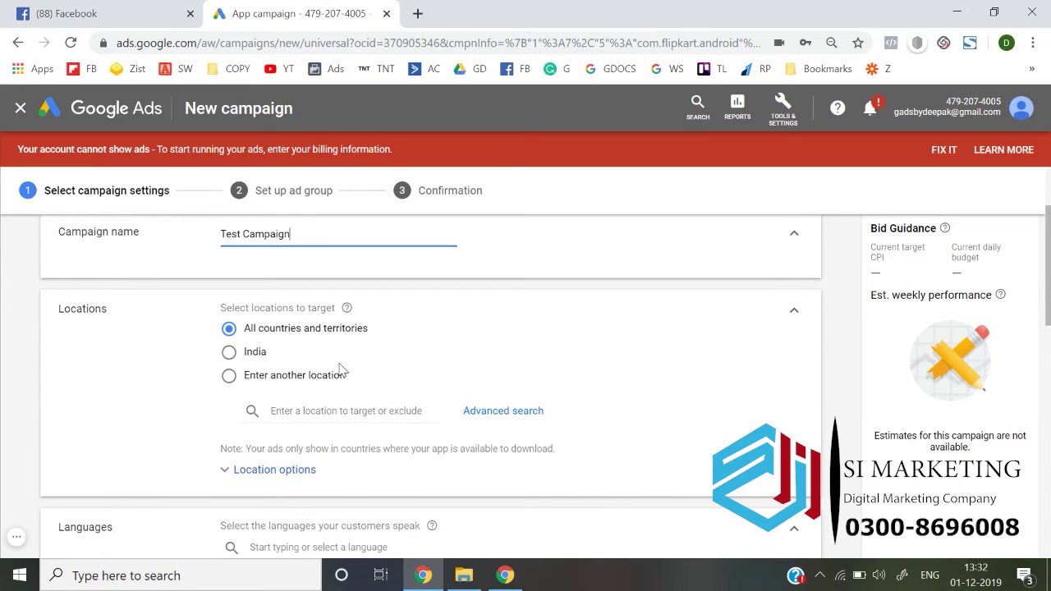
pyautogui.click(240, 472)
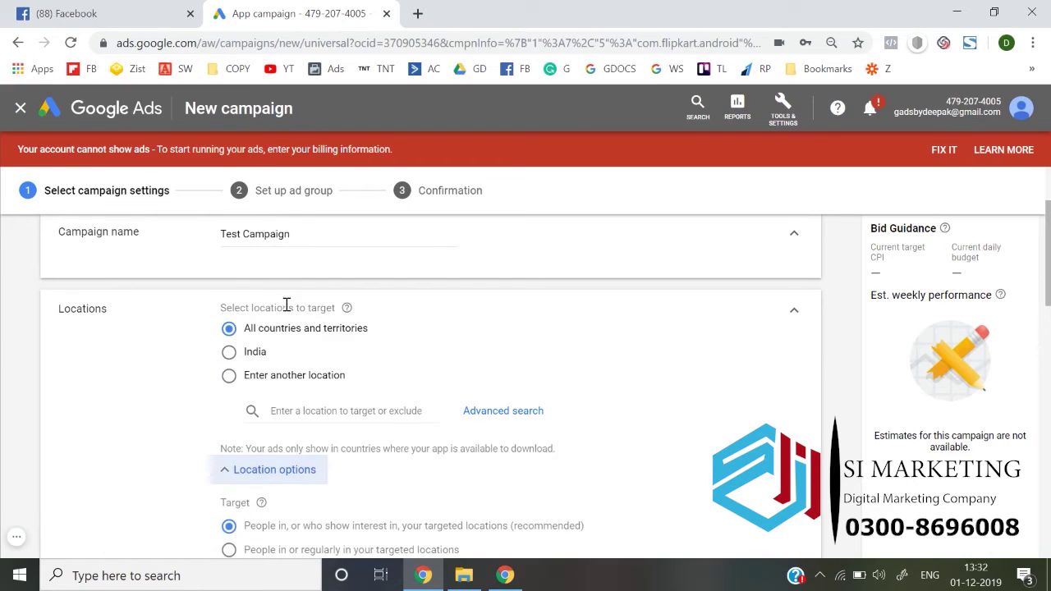
pyautogui.click(313, 408)
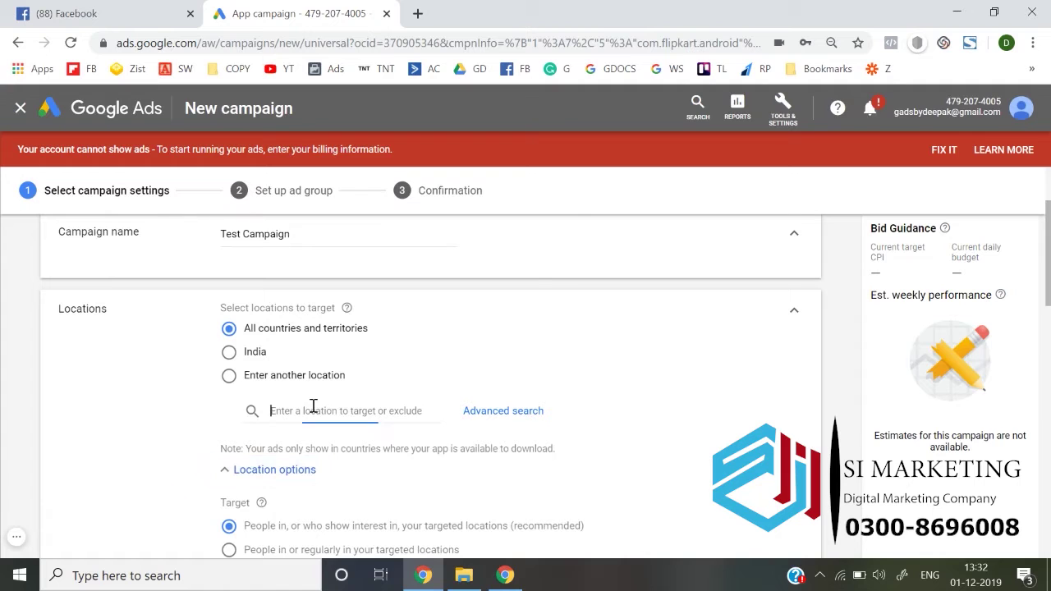
pyautogui.write('delhi')
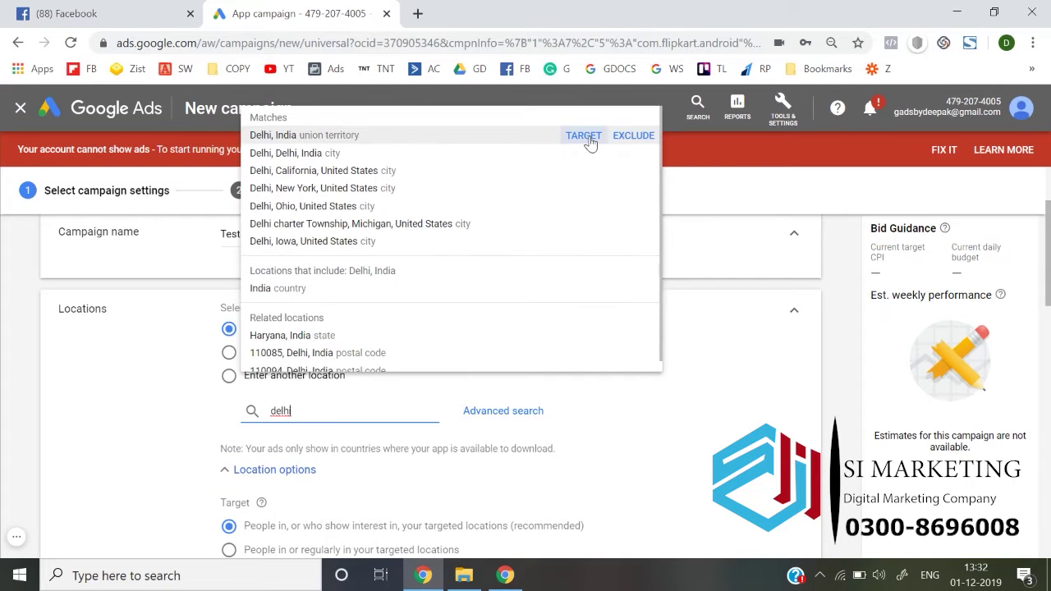
pyautogui.click(591, 142)
# Remove English from the campaign languages so that all languages are targeted
pyautogui.scroll(-4, 105, 433)
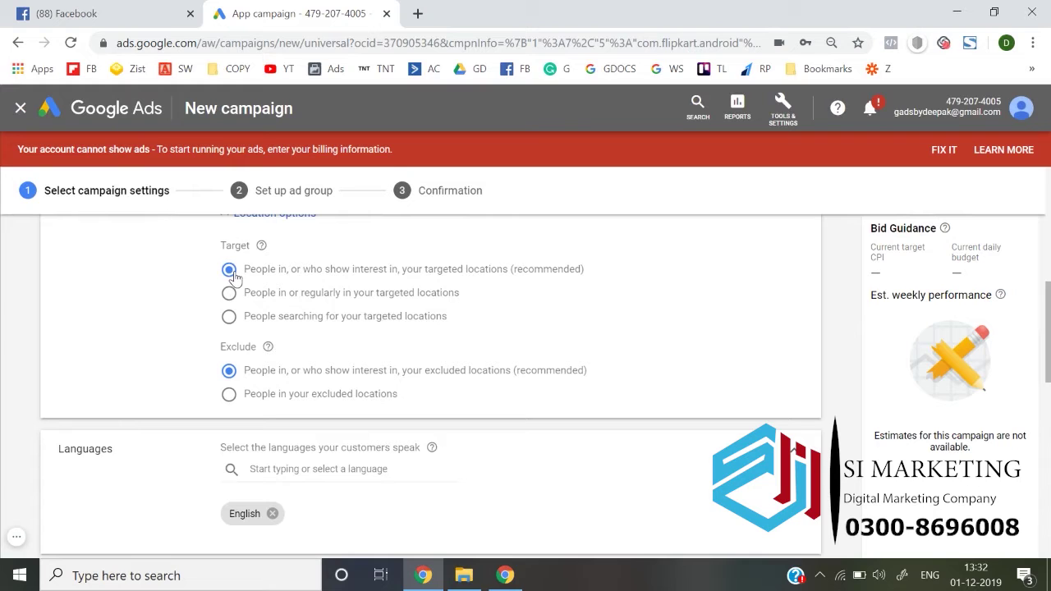
pyautogui.scroll(-1, 137, 347)
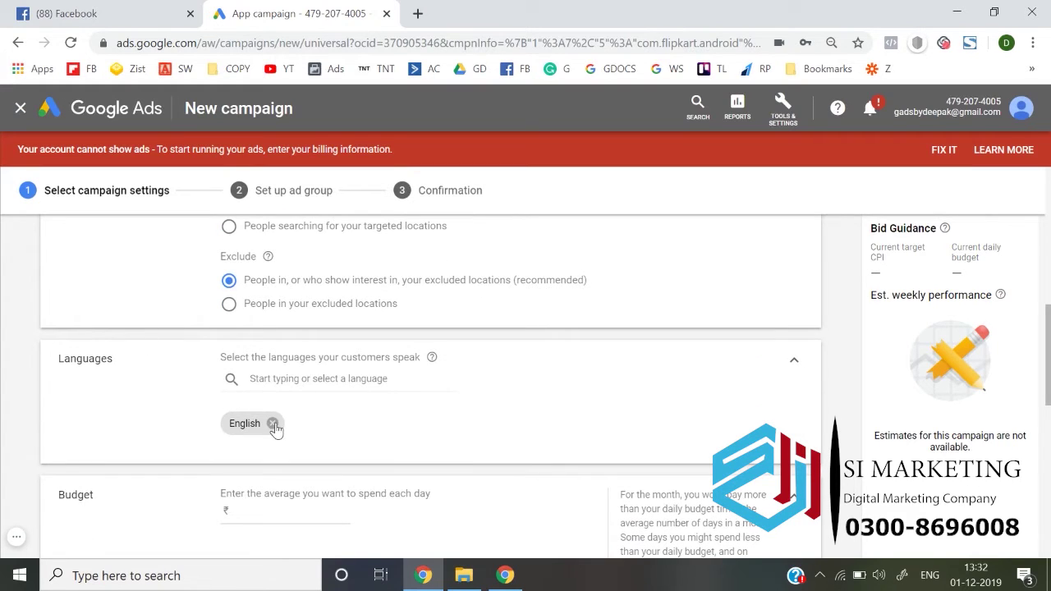
pyautogui.click(275, 426)
# Set the average daily budget to ₹1100
pyautogui.scroll(-2, 5, 408)
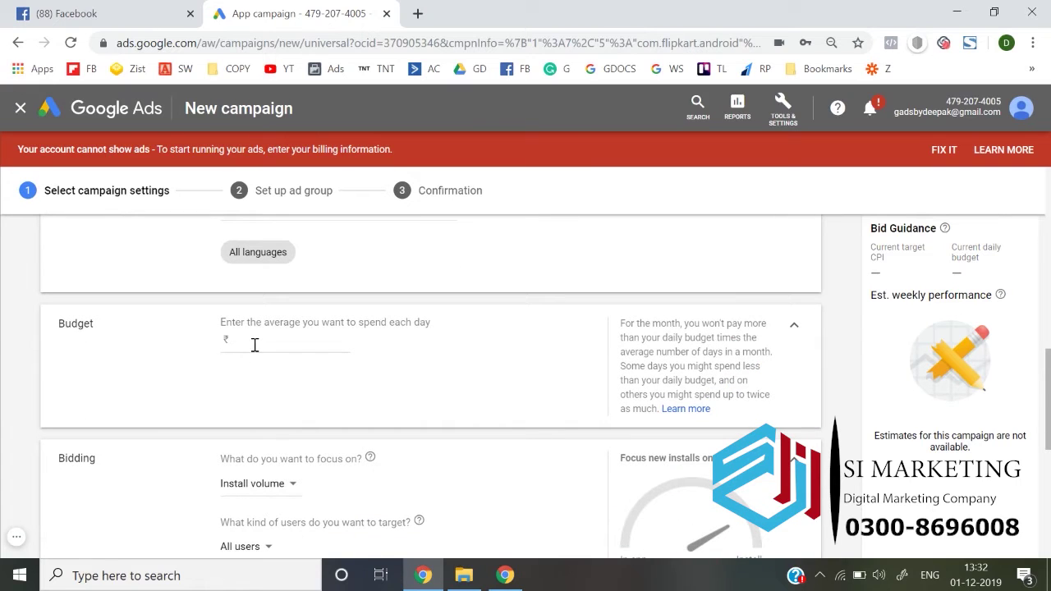
pyautogui.click(255, 345)
pyautogui.write('1100')
pyautogui.click(20, 375)
# Examine the bidding focus options, including in-app actions, and keep Install volume selected
pyautogui.scroll(-2, 20, 375)
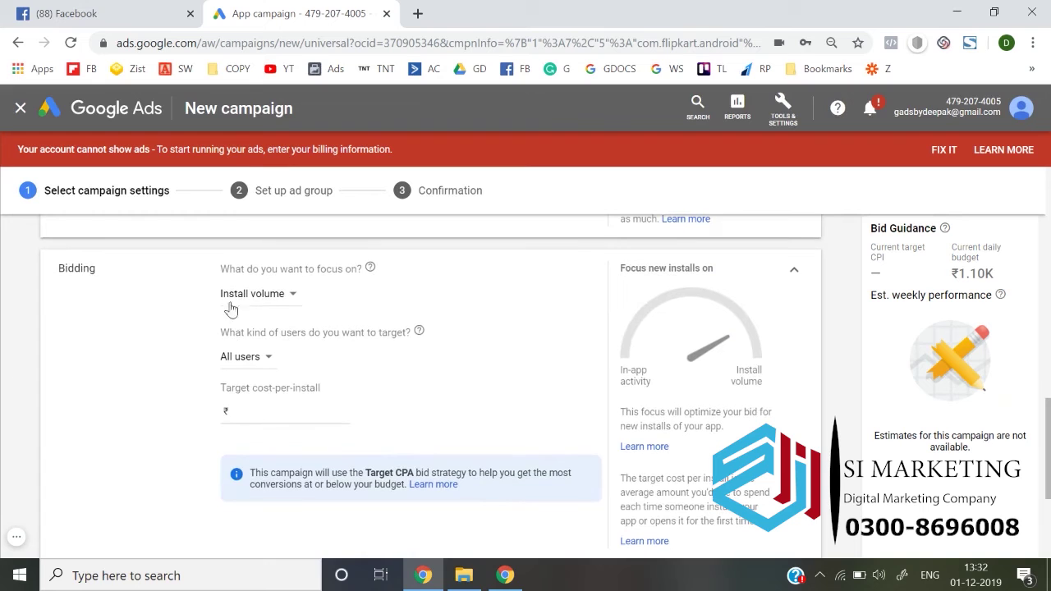
pyautogui.scroll(-1, 258, 296)
pyautogui.scroll(1, 258, 291)
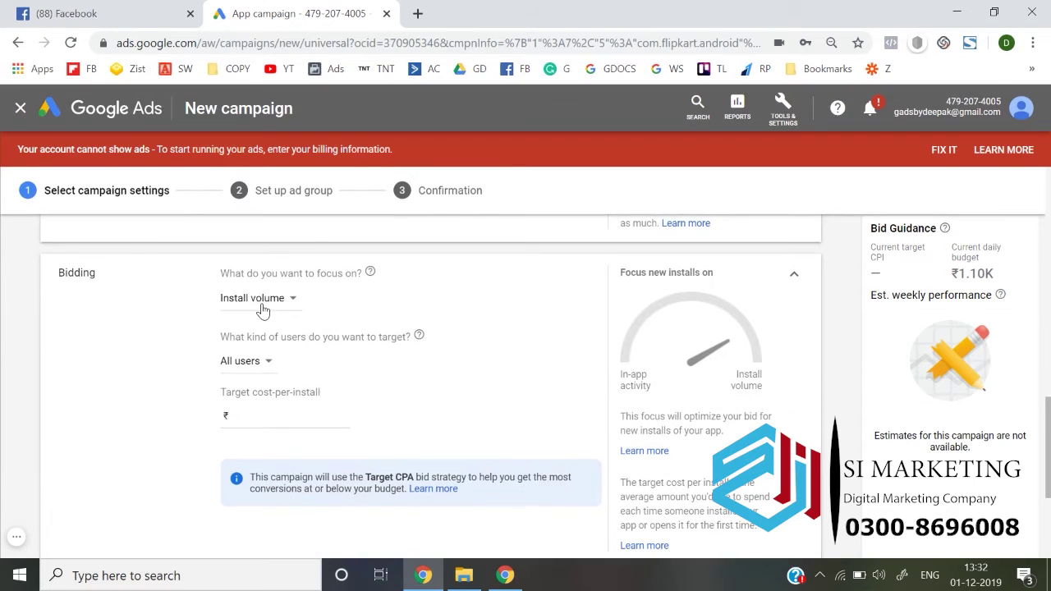
pyautogui.click(261, 307)
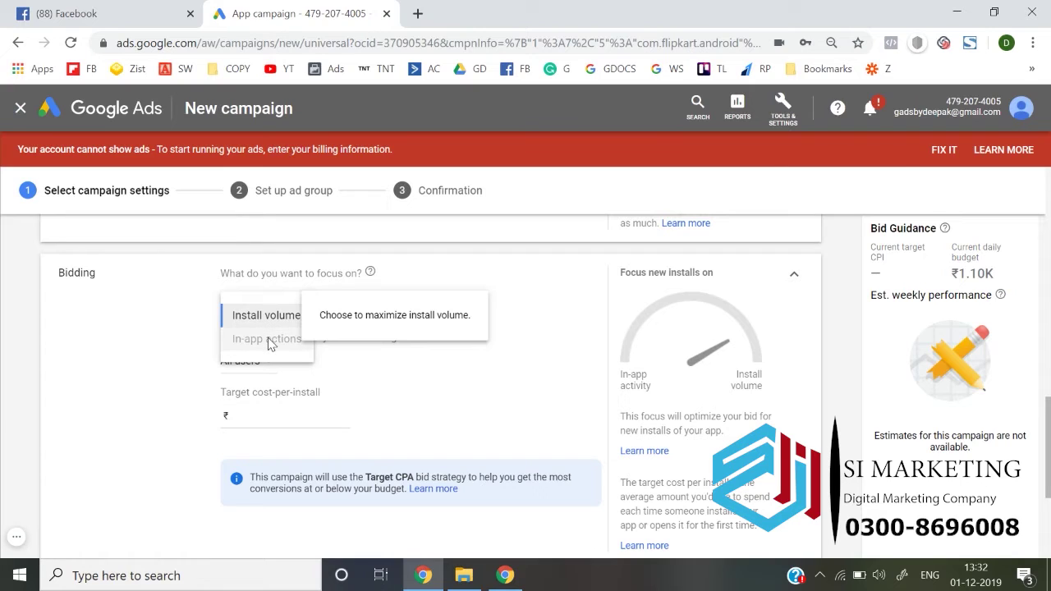
pyautogui.moveTo(271, 344)
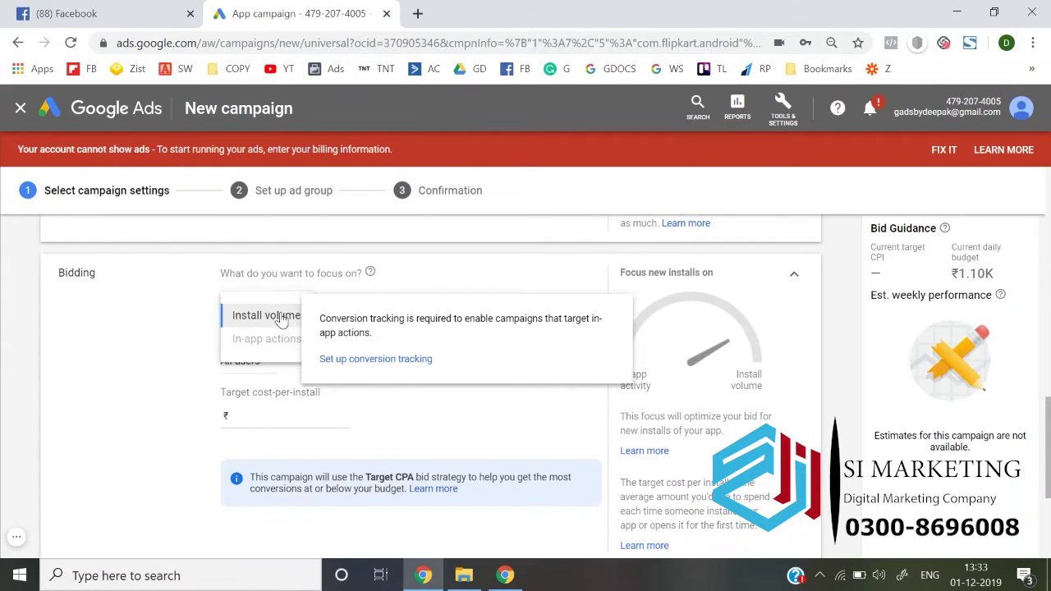
pyautogui.click(282, 317)
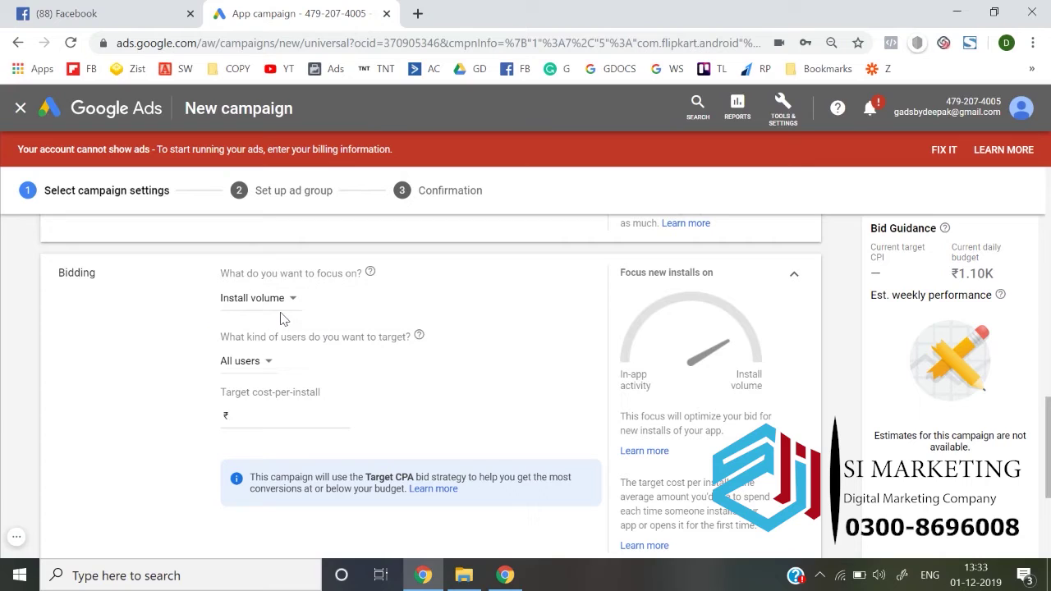
pyautogui.click(279, 301)
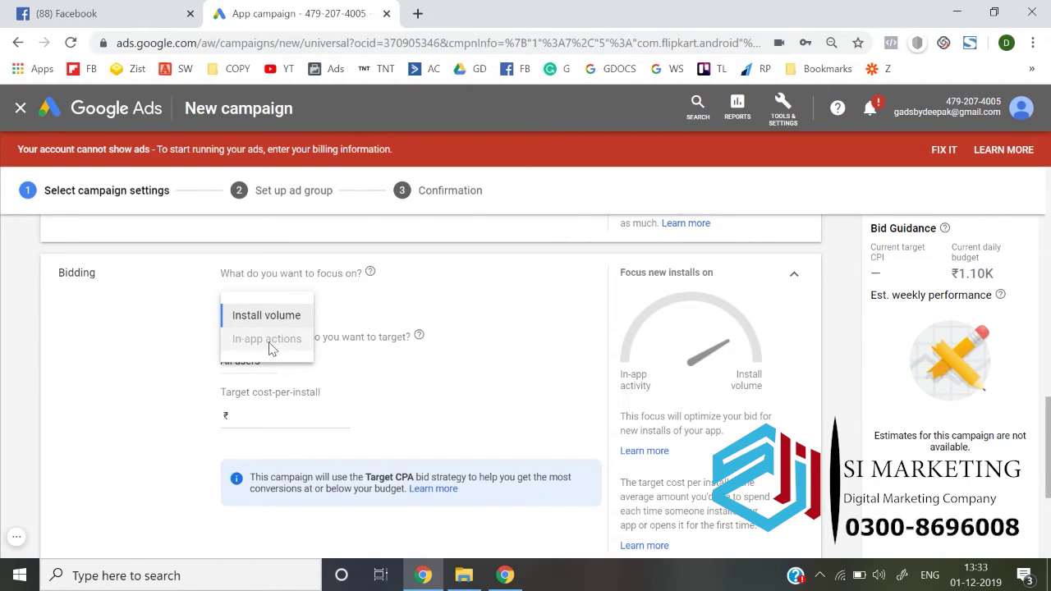
pyautogui.click(275, 317)
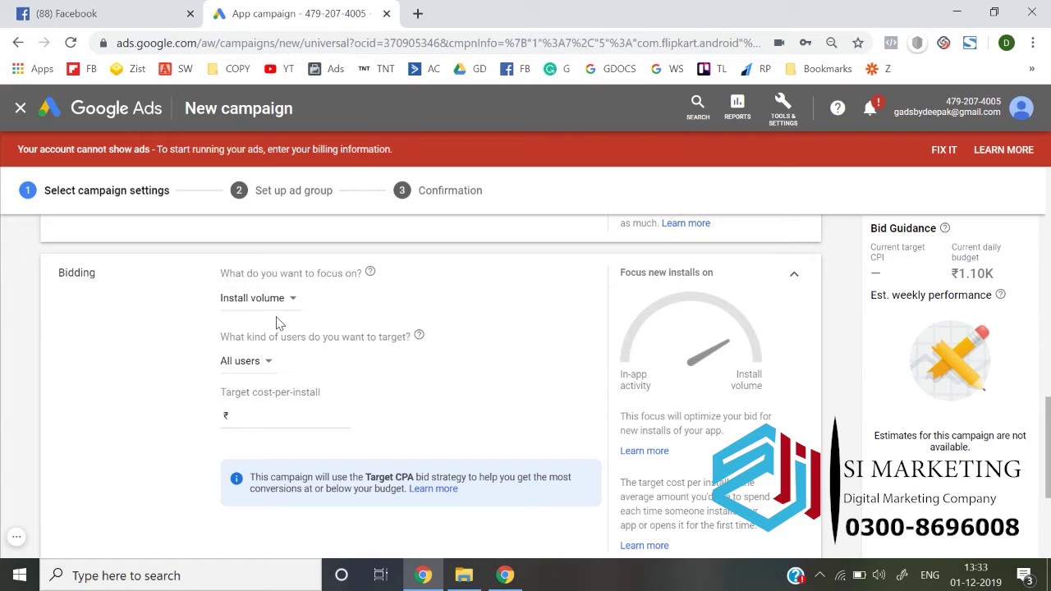
# Check the user targeting options, open the conversion tracking setup in a new browser tab, and keep All users
pyautogui.scroll(-1, 277, 323)
pyautogui.click(260, 313)
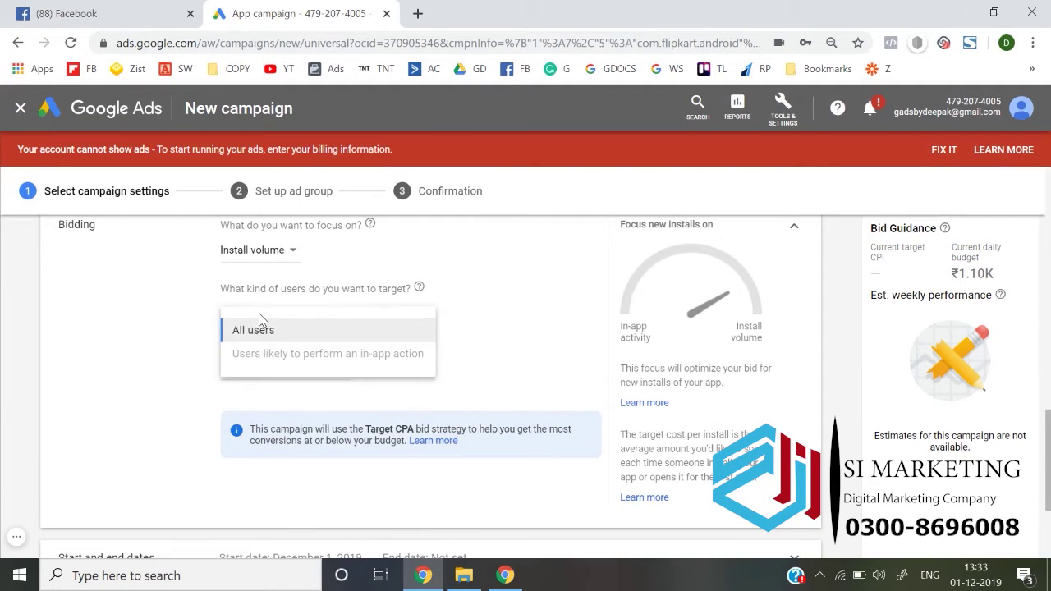
pyautogui.moveTo(264, 355)
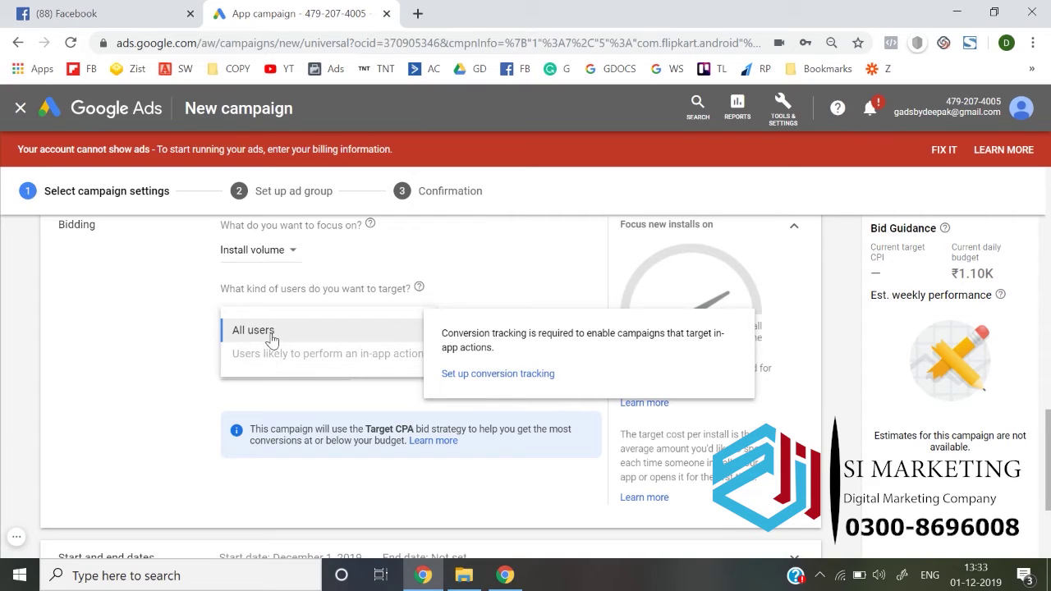
pyautogui.rightClick(509, 377)
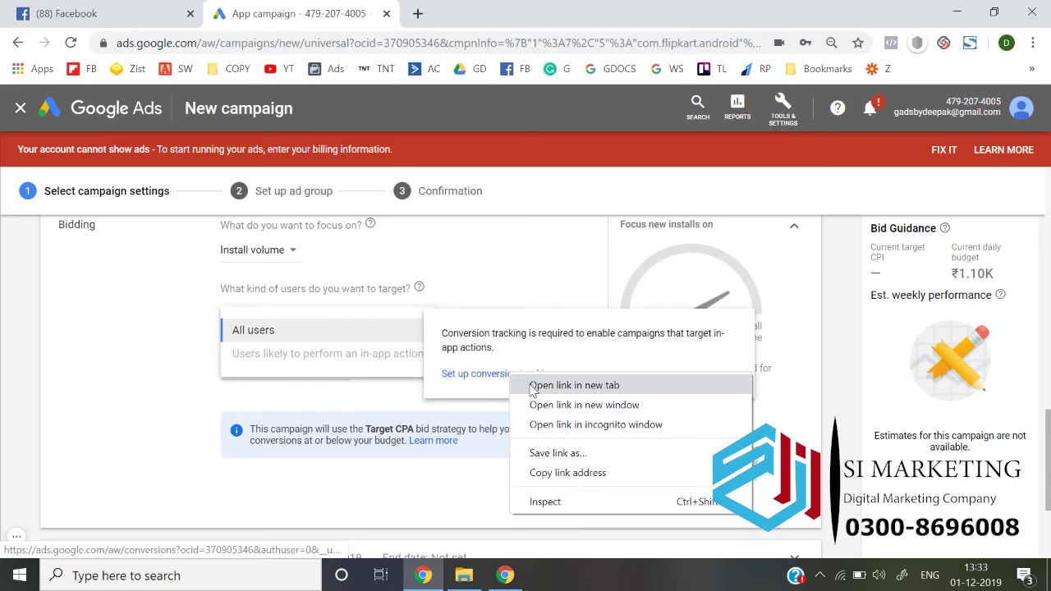
pyautogui.click(534, 386)
pyautogui.click(172, 355)
pyautogui.scroll(-1, 172, 355)
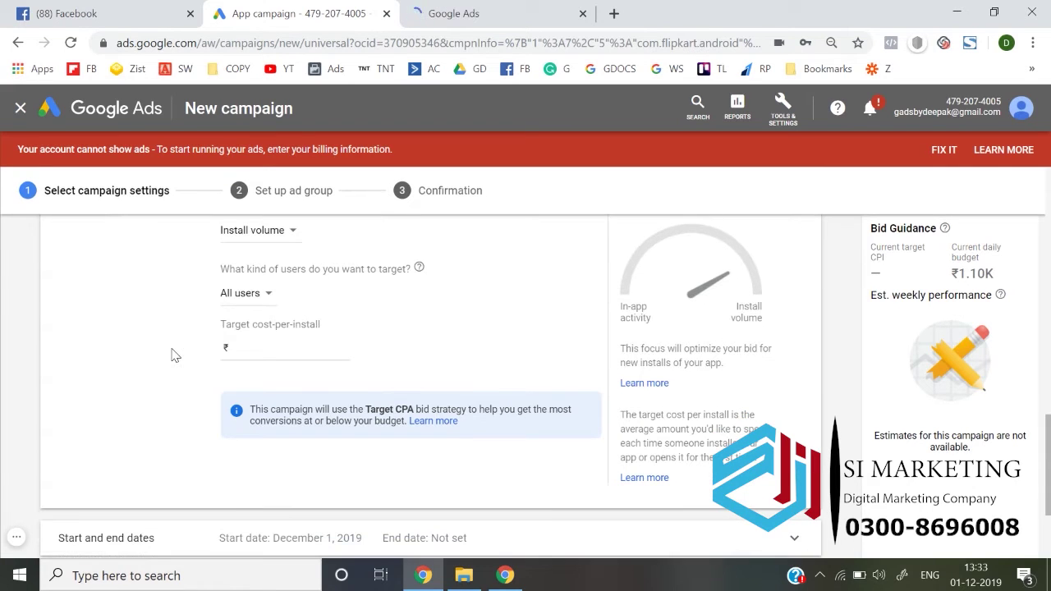
# Set the target cost-per-install to ₹50
pyautogui.click(270, 345)
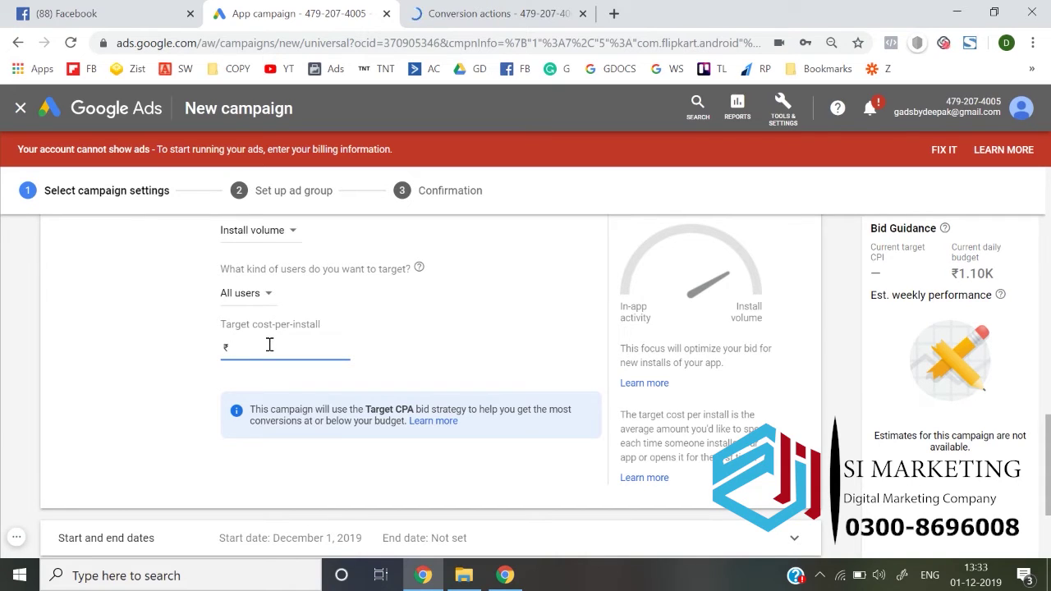
pyautogui.write('50')
pyautogui.click(142, 357)
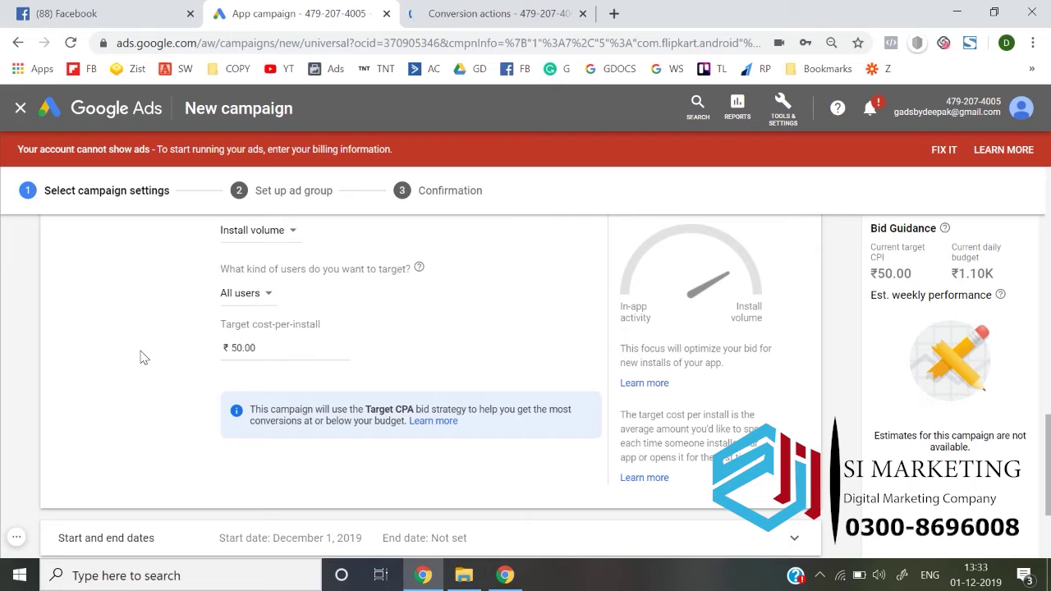
# Expand the start and end date settings for review and save the campaign settings to continue to ad group setup
pyautogui.scroll(-2, 142, 357)
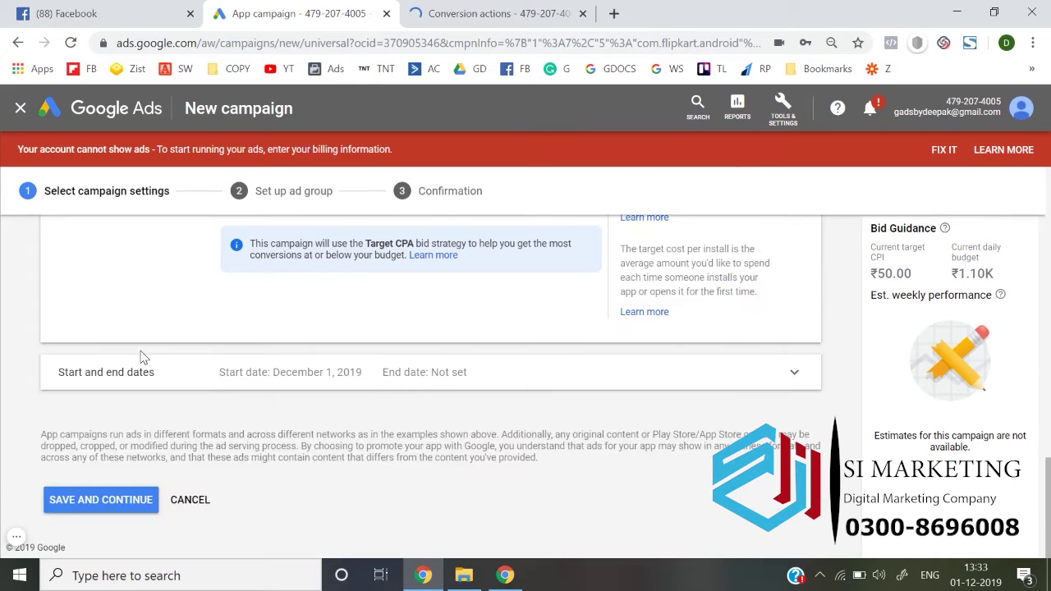
pyautogui.click(175, 377)
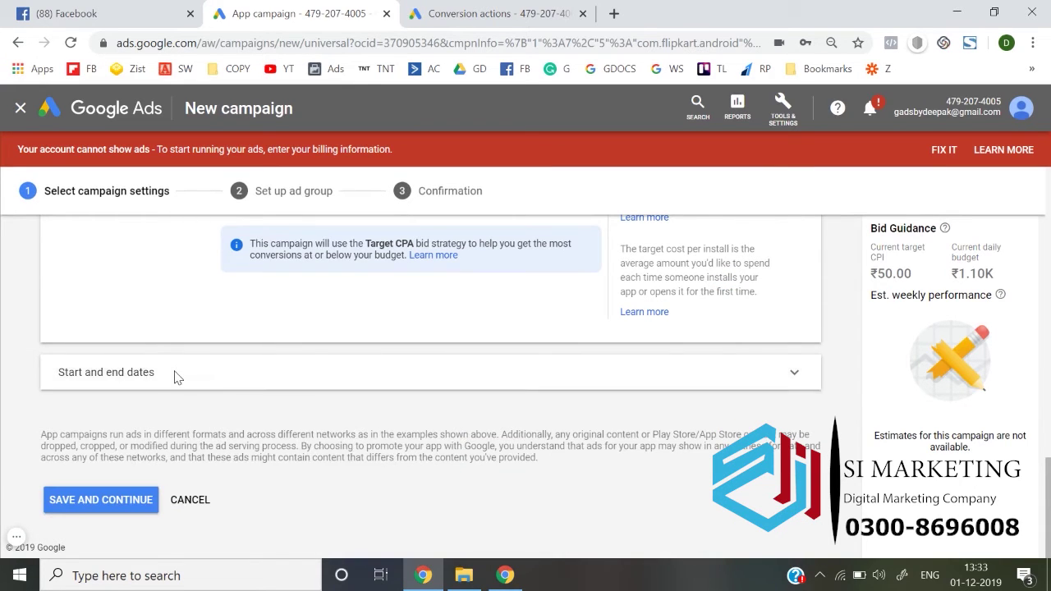
pyautogui.scroll(-1, 223, 419)
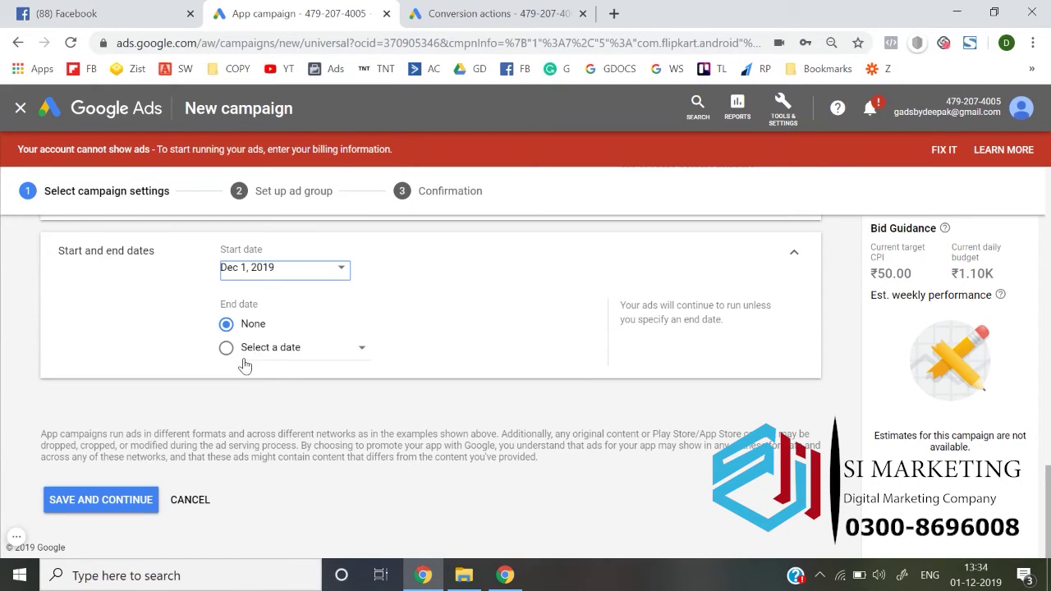
pyautogui.click(140, 497)
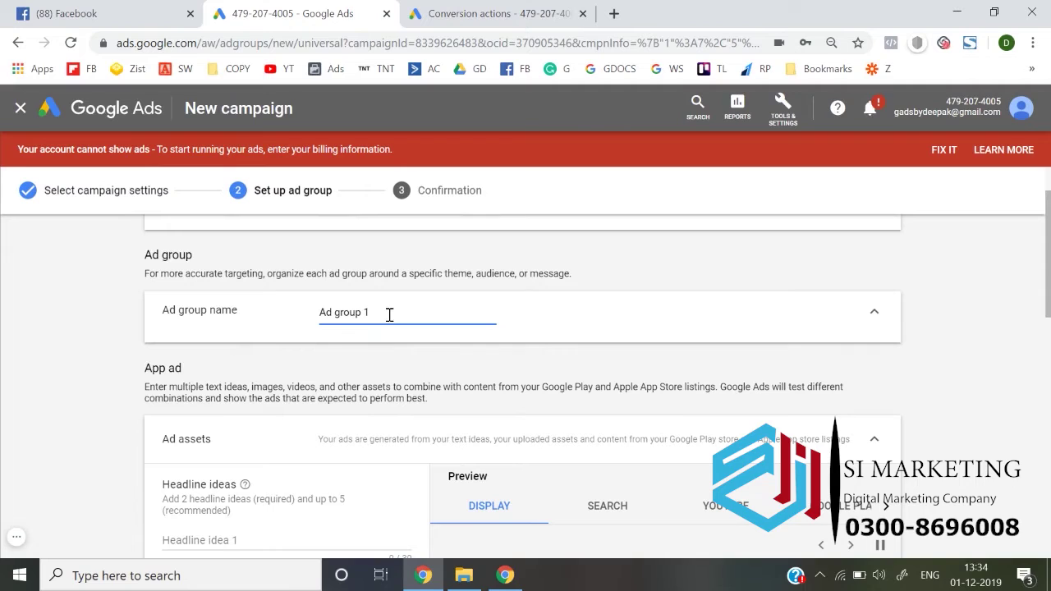
# Rename the ad group as "Test Ad group 1" and go to the headline ideas in the ad assets
pyautogui.tripleClick(389, 314)
pyautogui.write('Test Ad group')
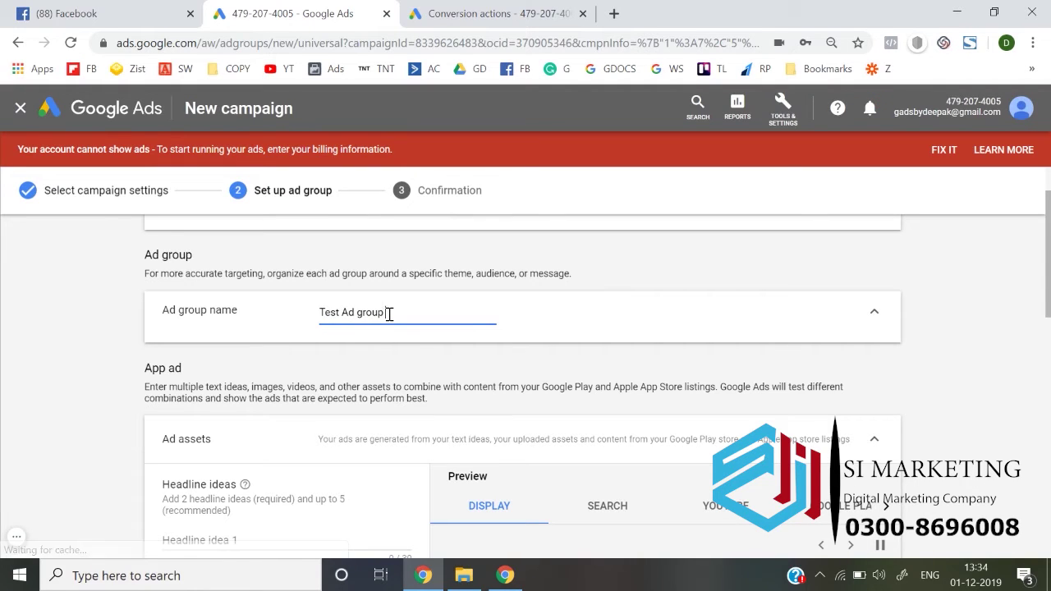
pyautogui.write(' 1')
pyautogui.click(37, 371)
pyautogui.scroll(-2, 129, 399)
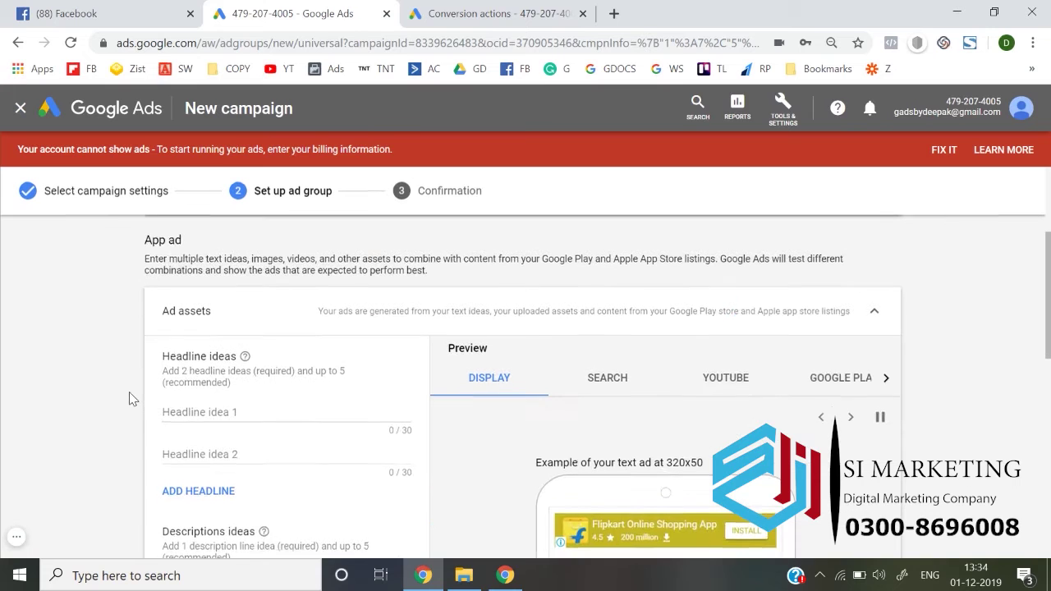
pyautogui.scroll(-1, 205, 406)
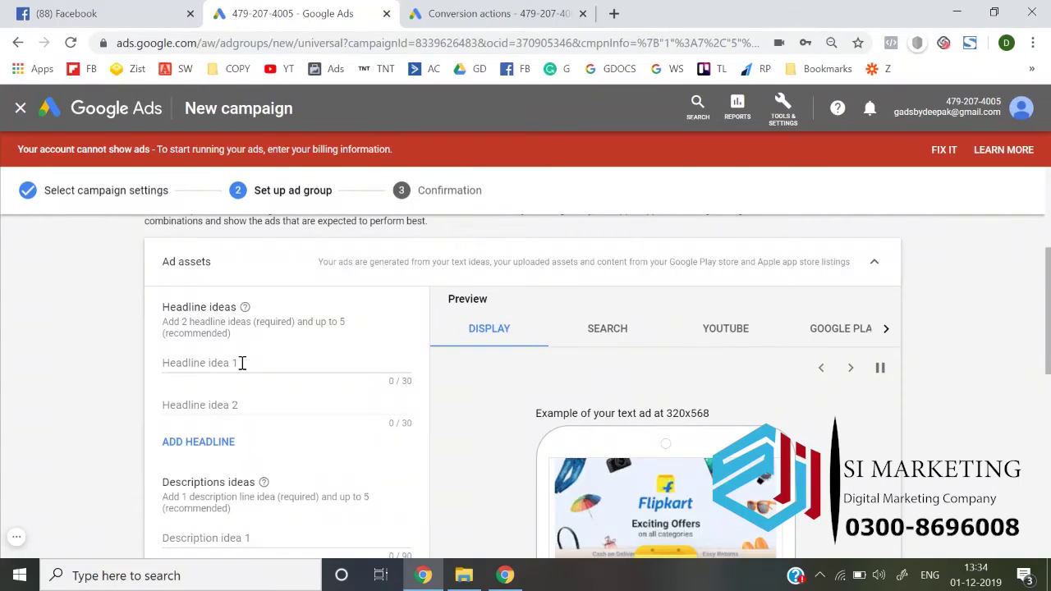
# Enter "Best Online Shopping App" as the first headline idea
pyautogui.scroll(-1, 243, 362)
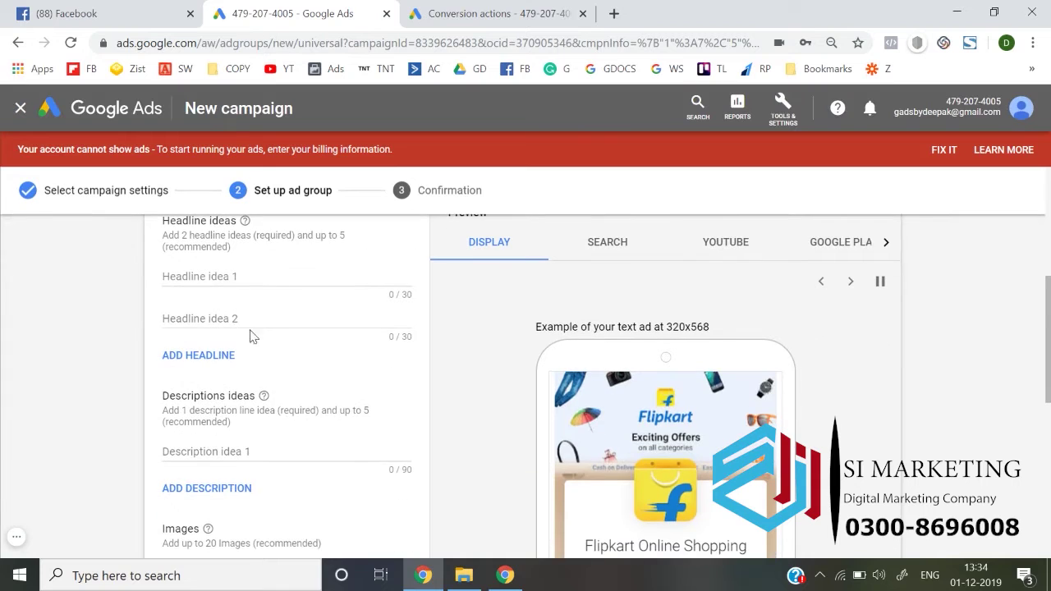
pyautogui.click(263, 276)
pyautogui.write('Be')
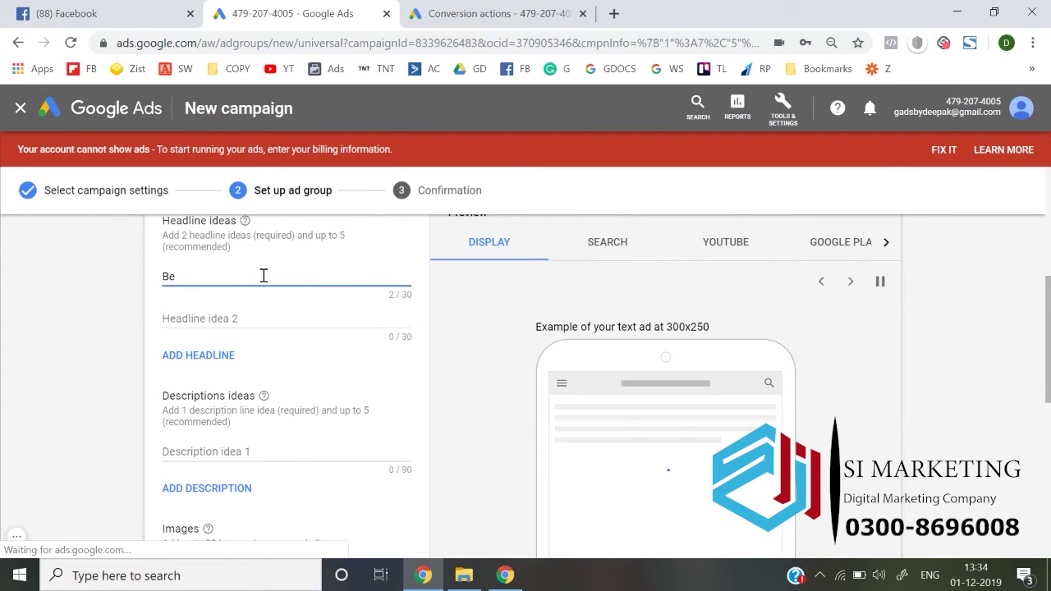
pyautogui.press('BackSpace')
pyautogui.press('BackSpace')
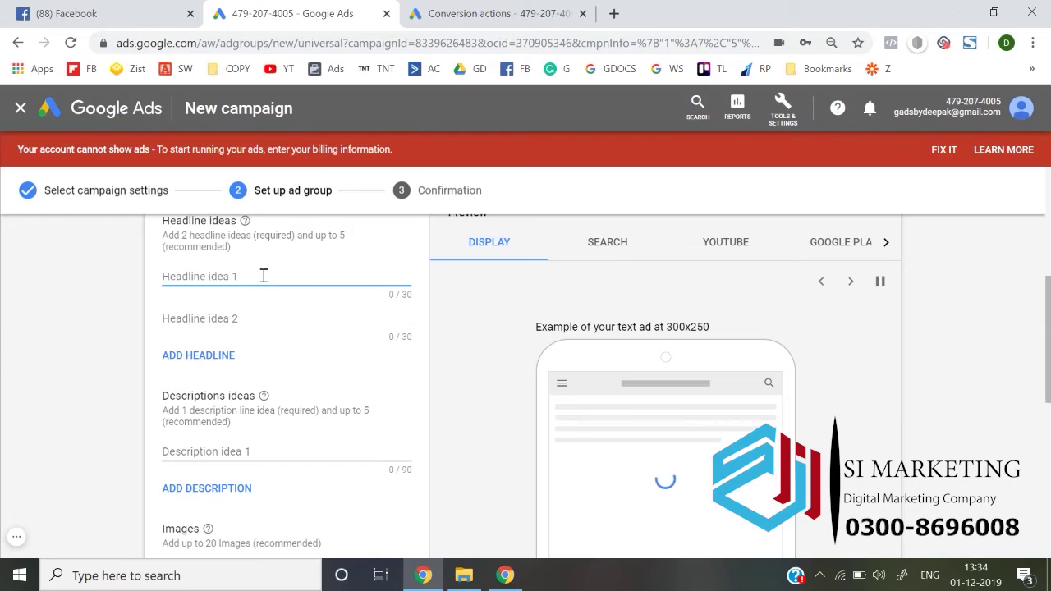
pyautogui.write('Best Online')
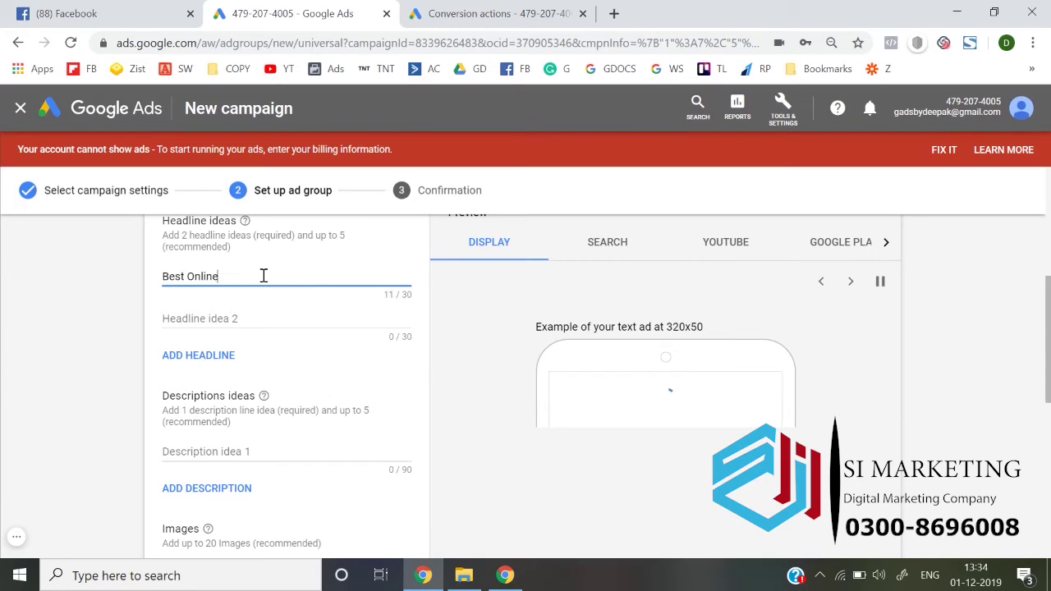
pyautogui.write(' Shopping Ad')
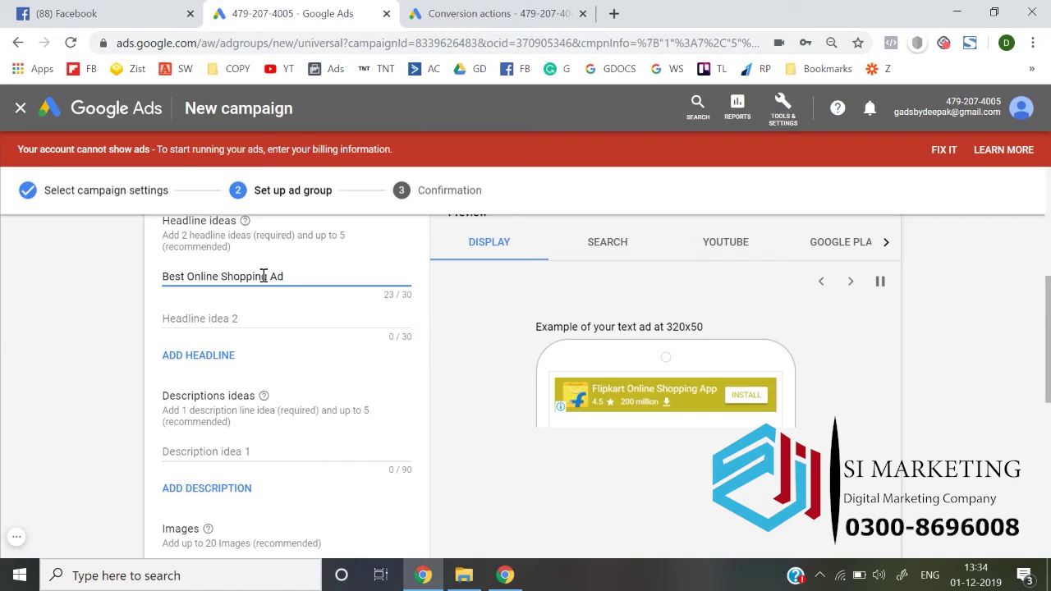
pyautogui.press('BackSpace')
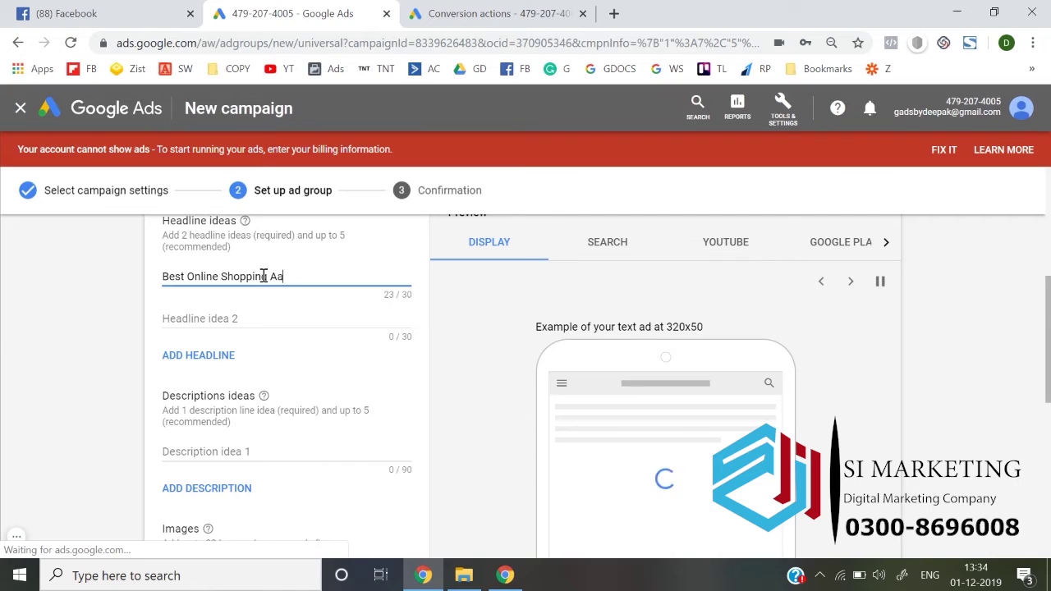
pyautogui.write('pp')
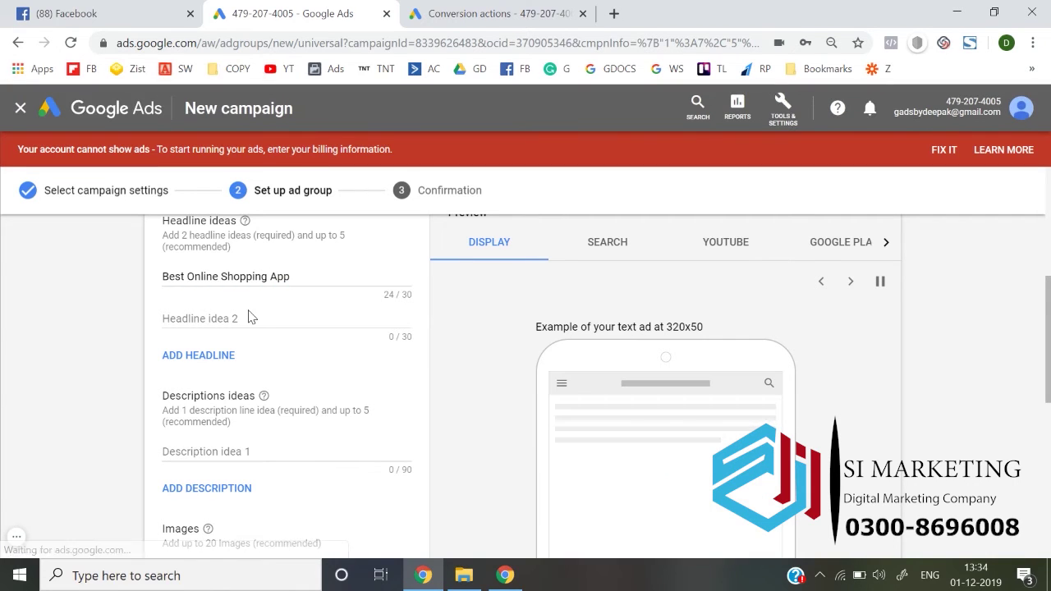
# Enter "Click to Download Shopping App" as the second headline idea
pyautogui.click(246, 318)
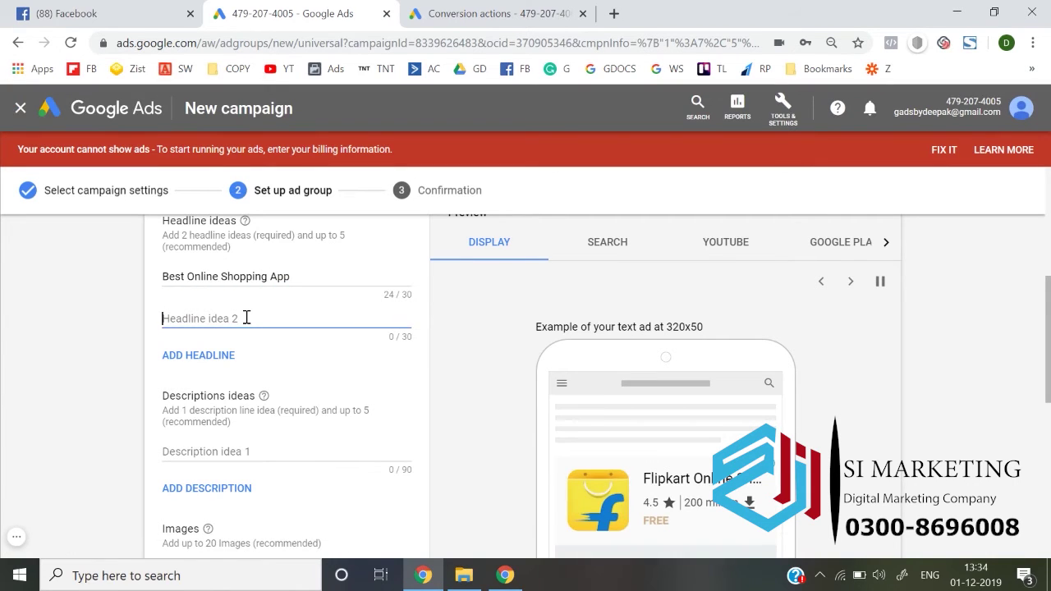
pyautogui.write('click to Doiw')
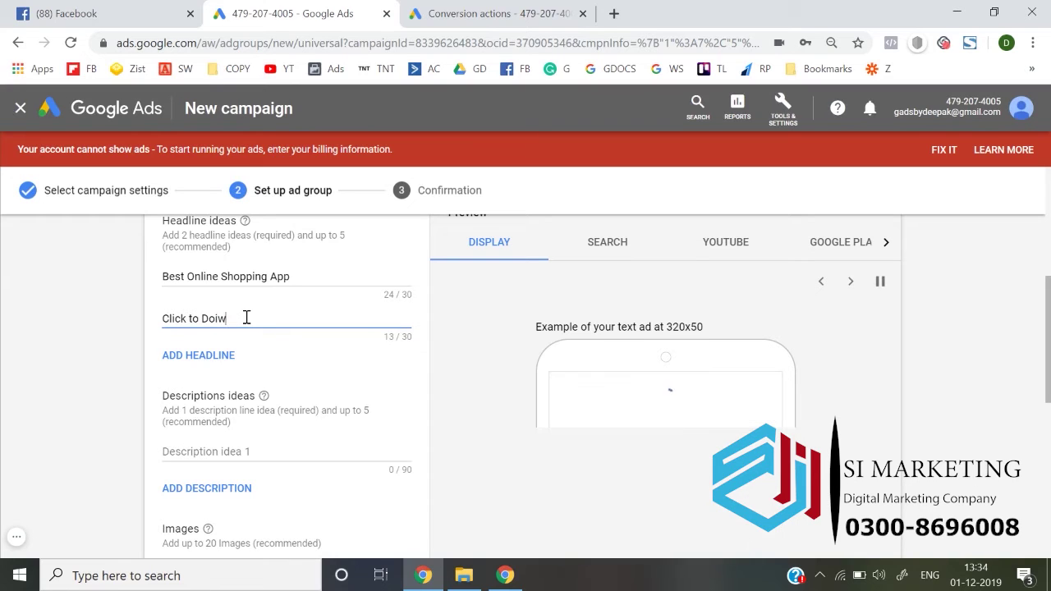
pyautogui.write('n')
pyautogui.press('BackSpace')
pyautogui.press('BackSpace')
pyautogui.press('BackSpace')
pyautogui.write('wnlo')
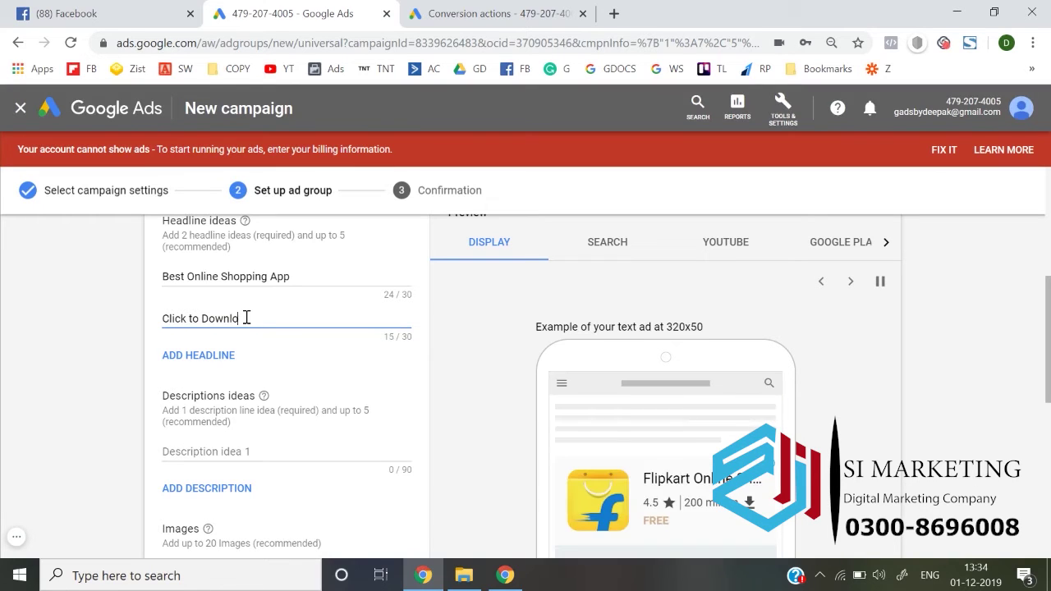
pyautogui.write('ad Shopping App')
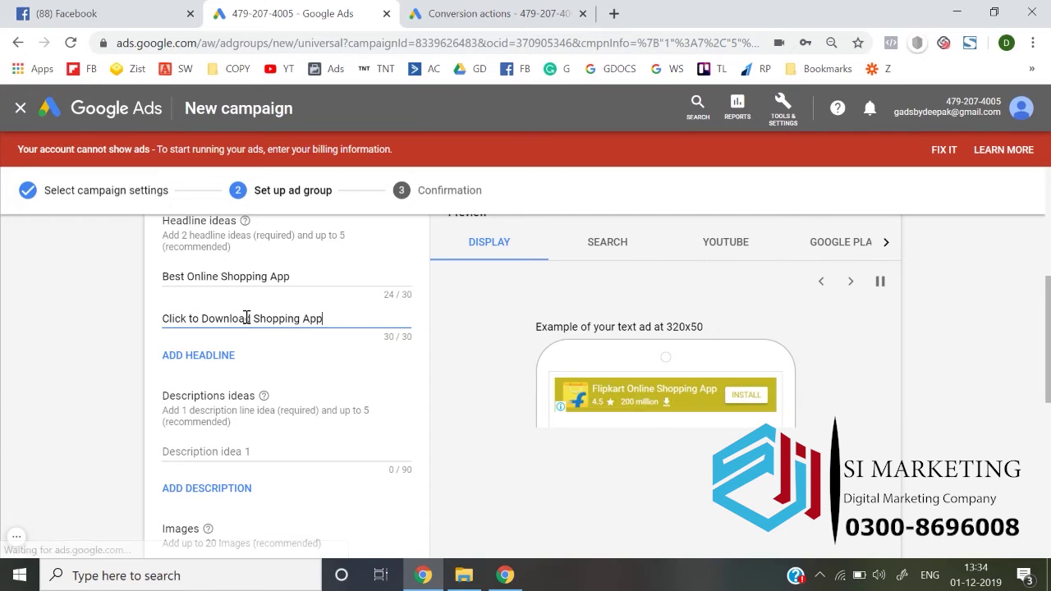
pyautogui.click(115, 376)
# Enter "Love Shopping online? Download Flipkart - India's best Online Shopping App." as the first description idea
pyautogui.scroll(-1, 115, 378)
pyautogui.scroll(-1, 211, 391)
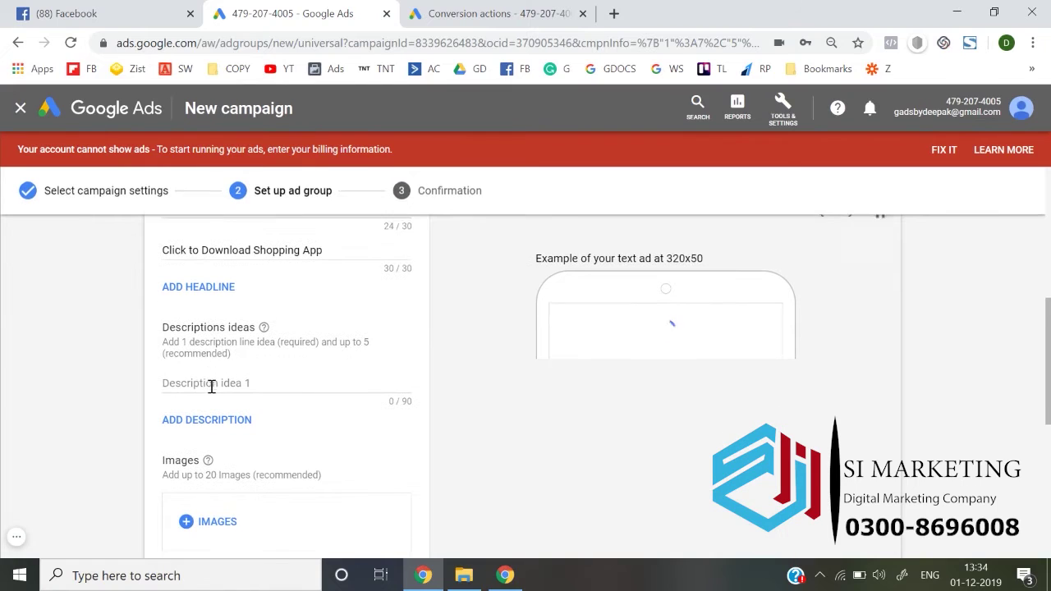
pyautogui.click(264, 383)
pyautogui.write('Love')
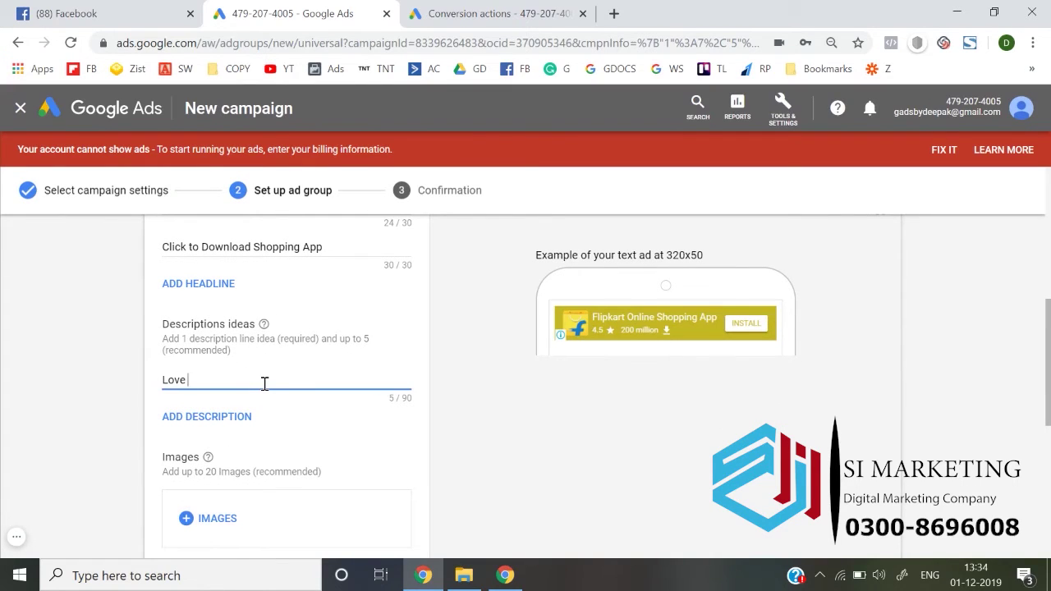
pyautogui.write(' Shopping omniline? Download Flip')
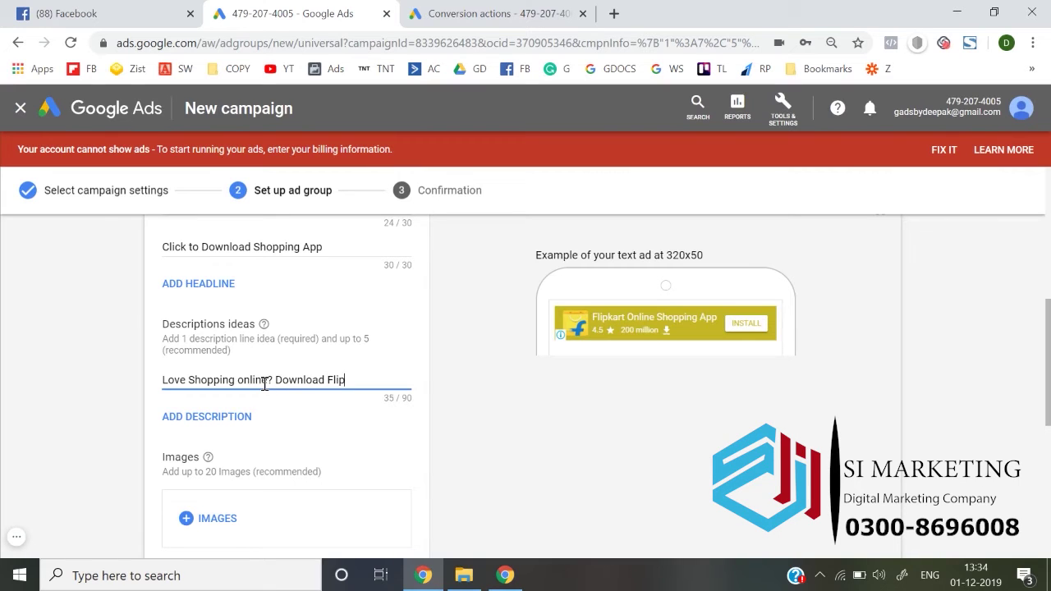
pyautogui.write('kart - In')
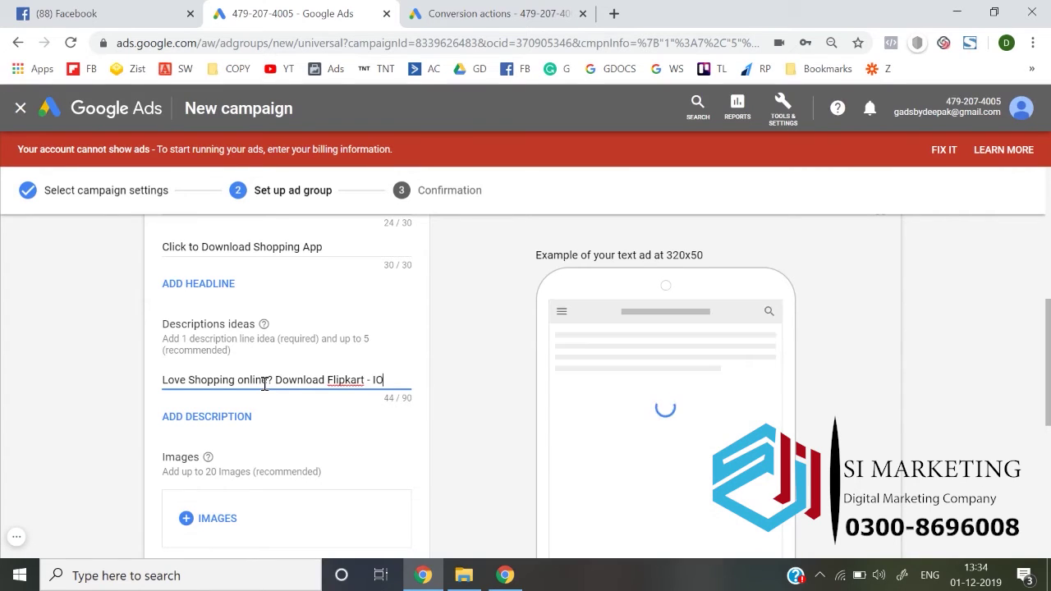
pyautogui.write('dia ')
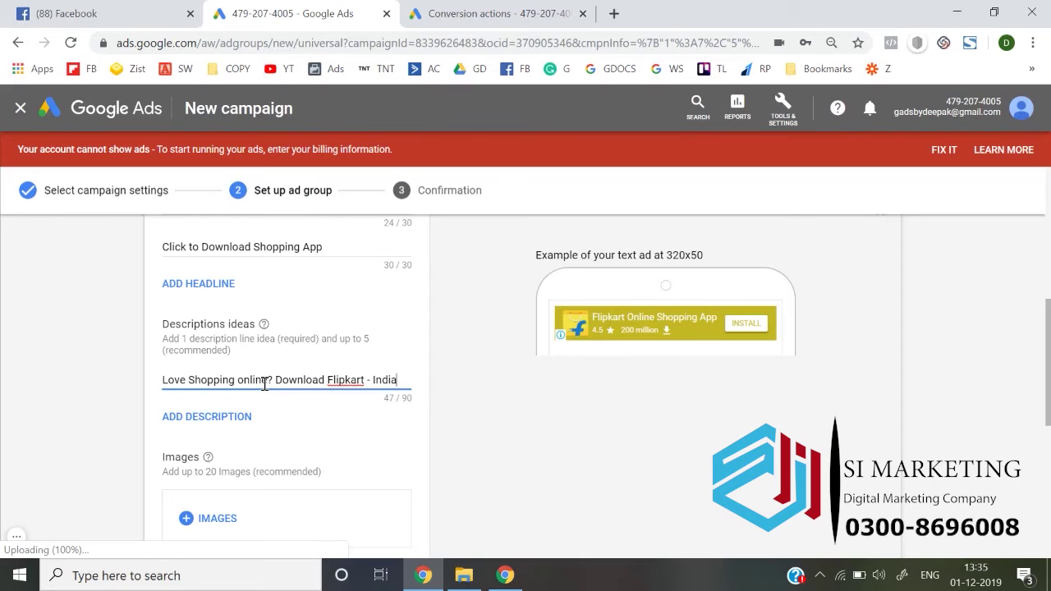
pyautogui.write("'s ")
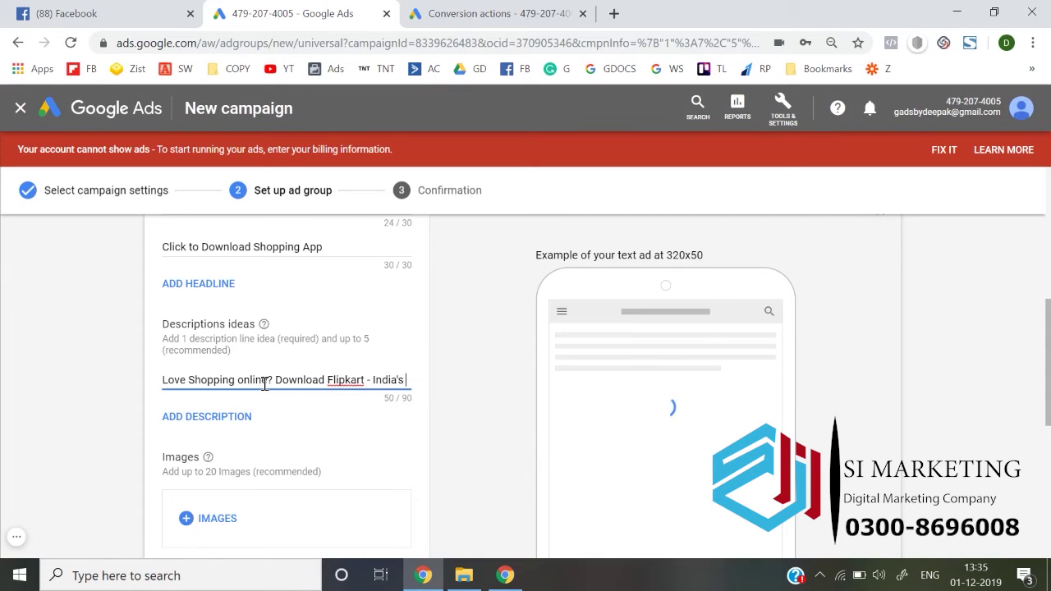
pyautogui.write('best Onli')
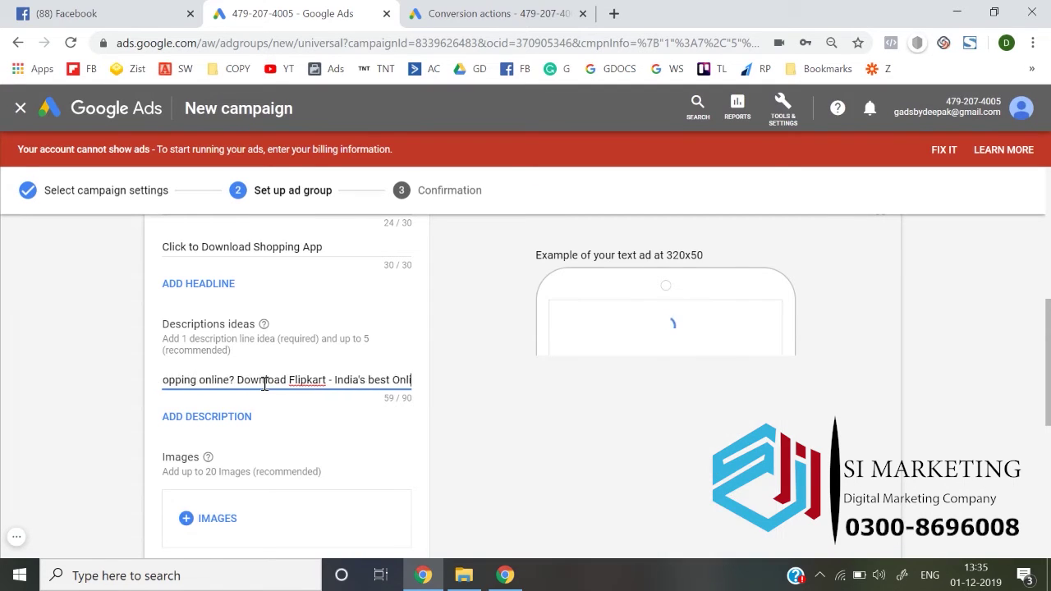
pyautogui.write('ne Shoppi')
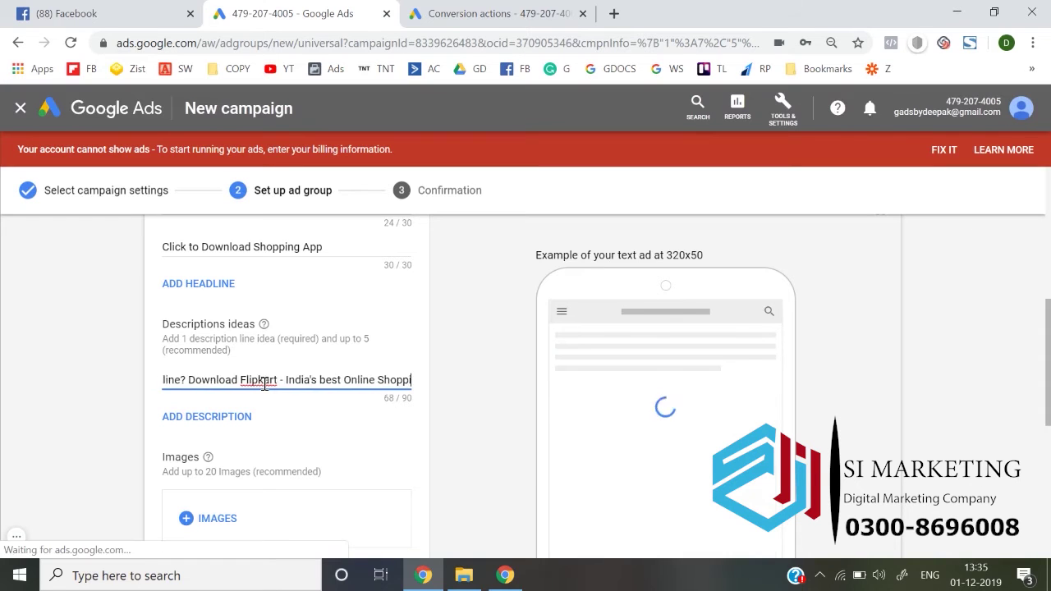
pyautogui.write('ng App.')
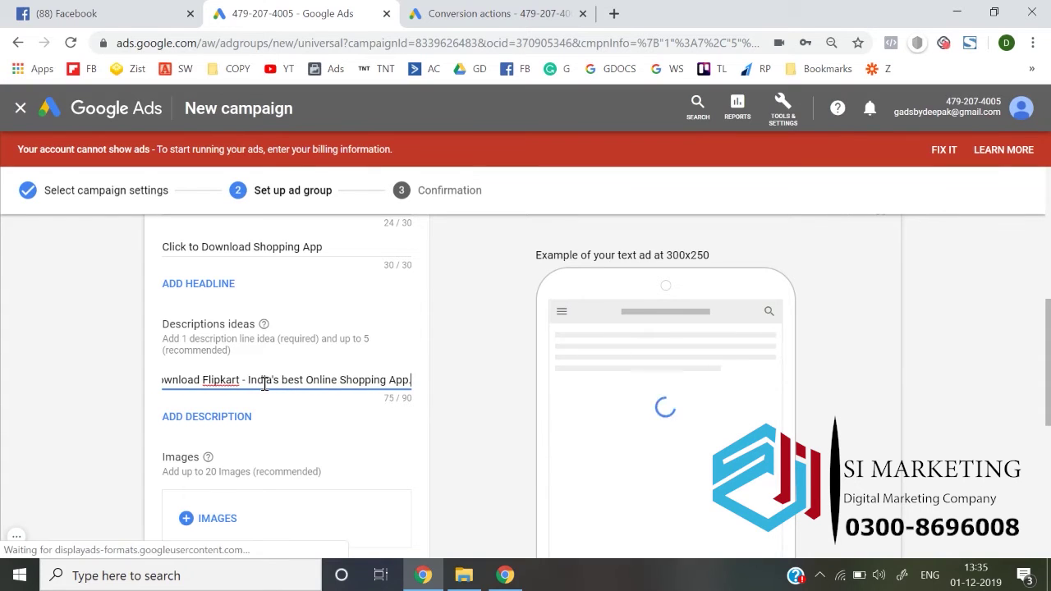
# Add a second description idea field to the ad assets and leave it empty
pyautogui.scroll(-1, 265, 387)
pyautogui.click(234, 368)
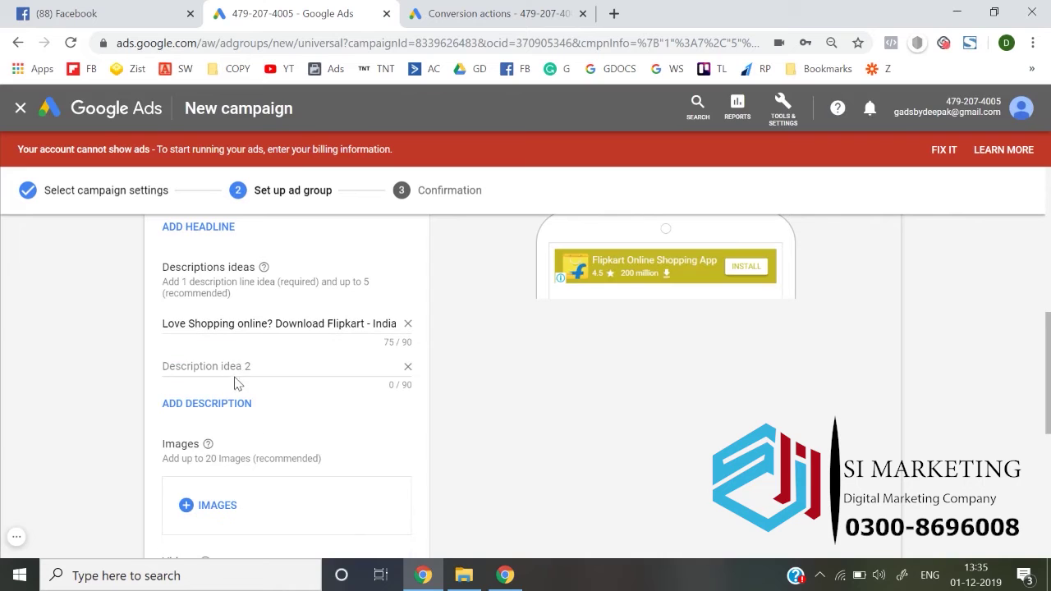
pyautogui.click(241, 368)
pyautogui.click(89, 407)
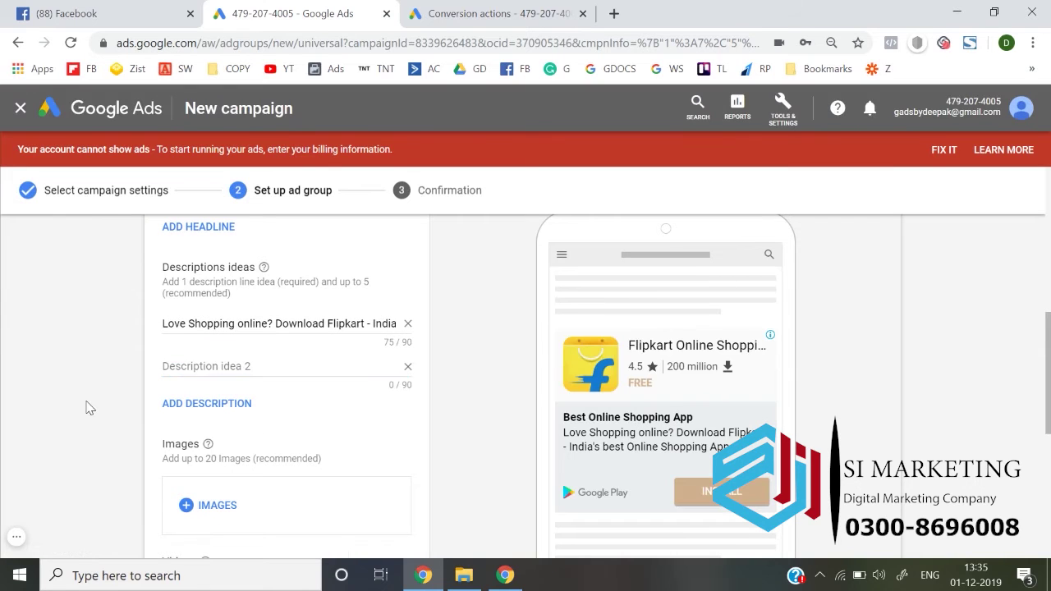
# Add only the 1200 x 628 image from the recently used images to the ad and save the image selection
pyautogui.scroll(-1, 87, 405)
pyautogui.click(223, 415)
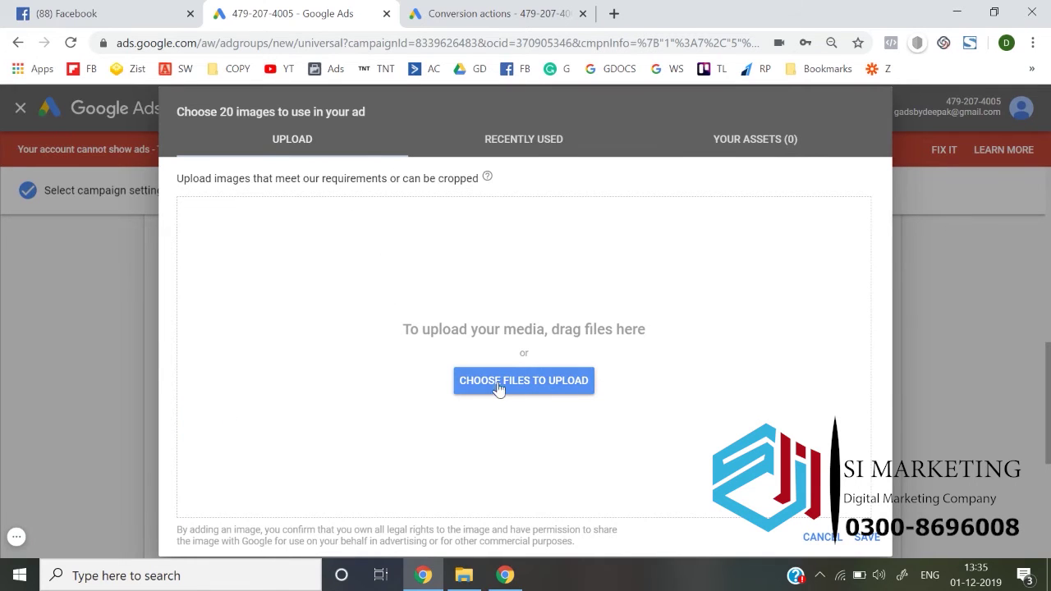
pyautogui.click(556, 145)
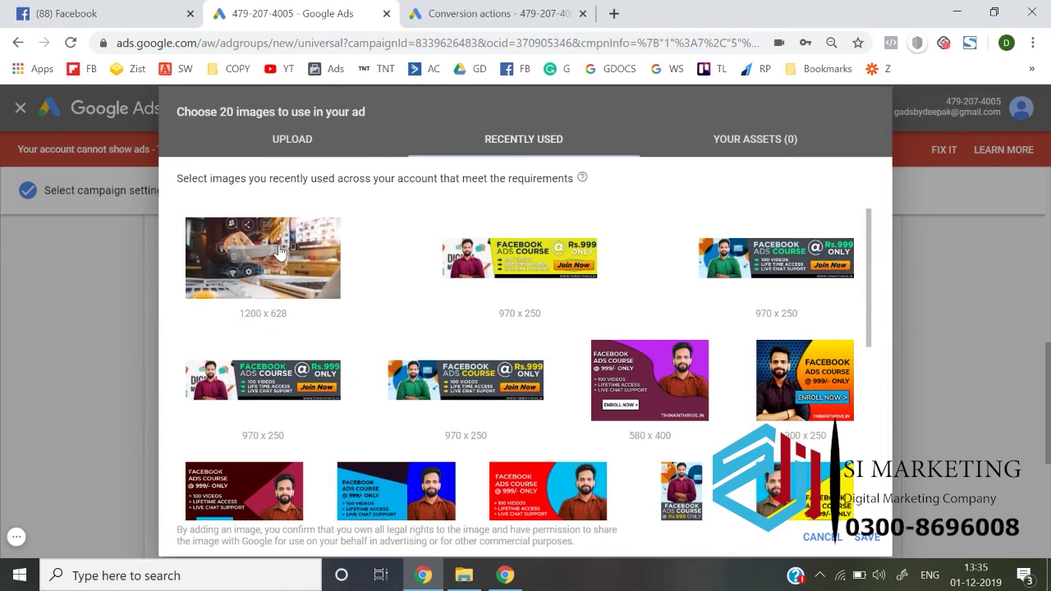
pyautogui.click(282, 320)
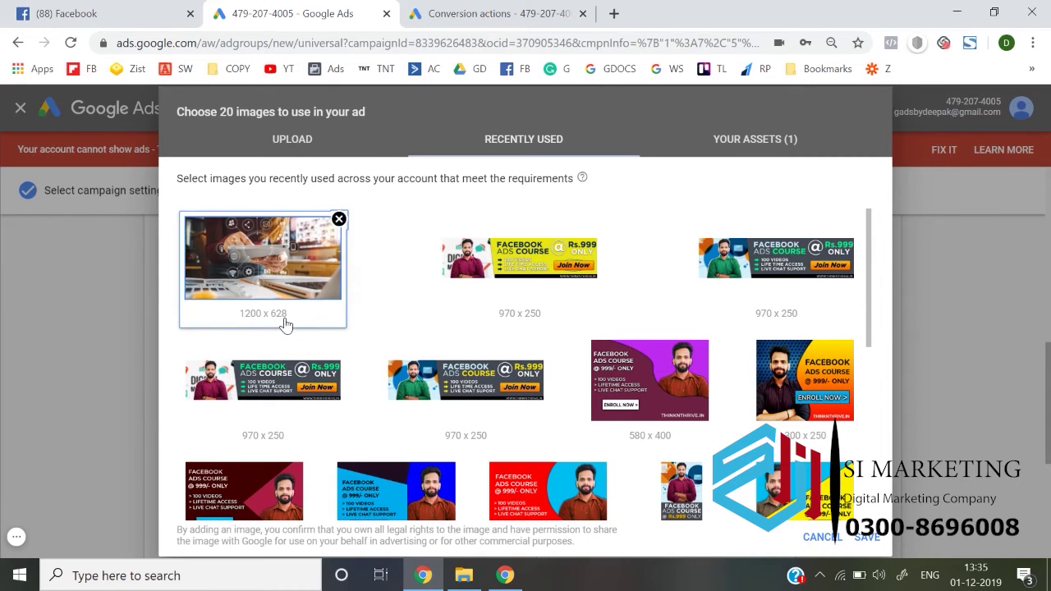
pyautogui.click(532, 254)
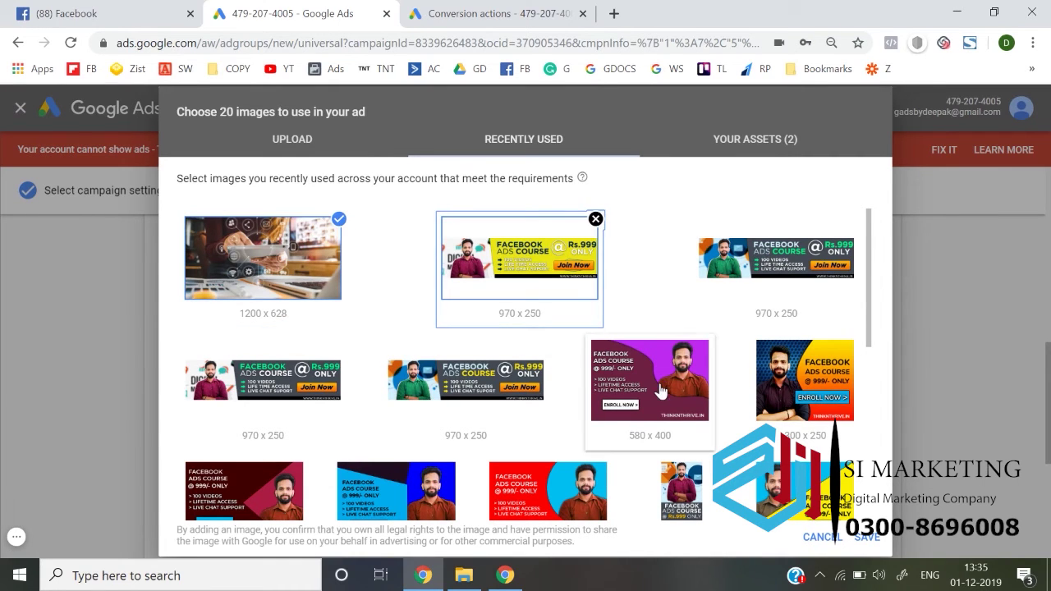
pyautogui.scroll(-5, 661, 392)
pyautogui.scroll(5, 664, 387)
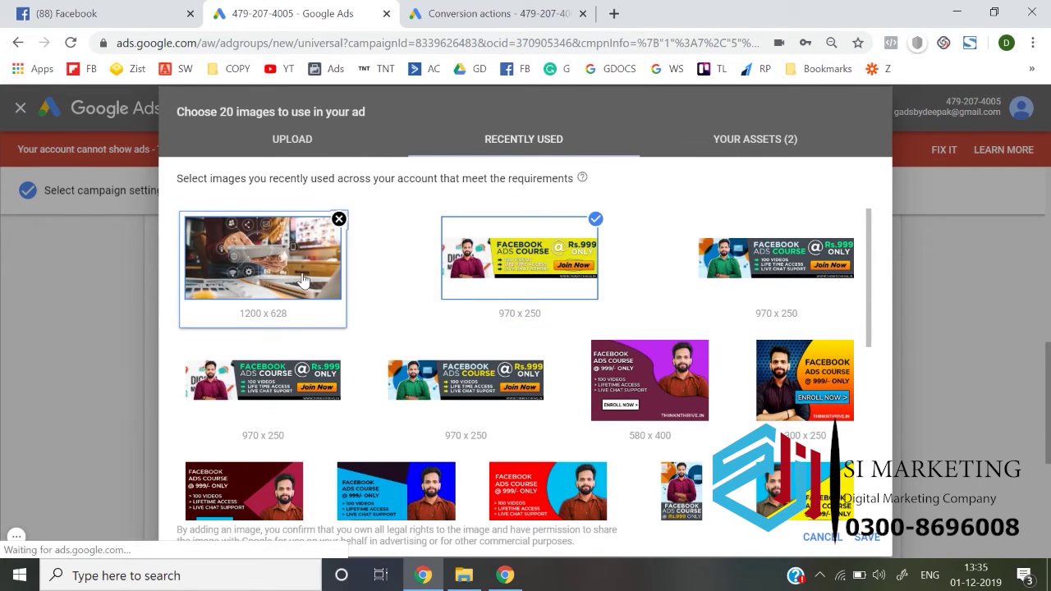
pyautogui.click(595, 219)
pyautogui.scroll(-10, 332, 292)
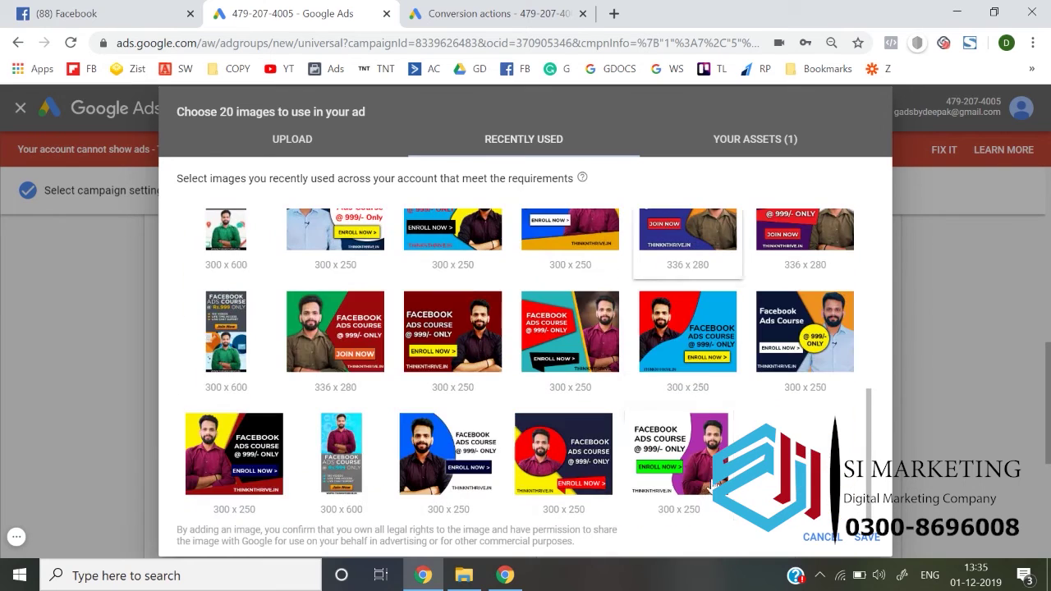
pyautogui.click(864, 537)
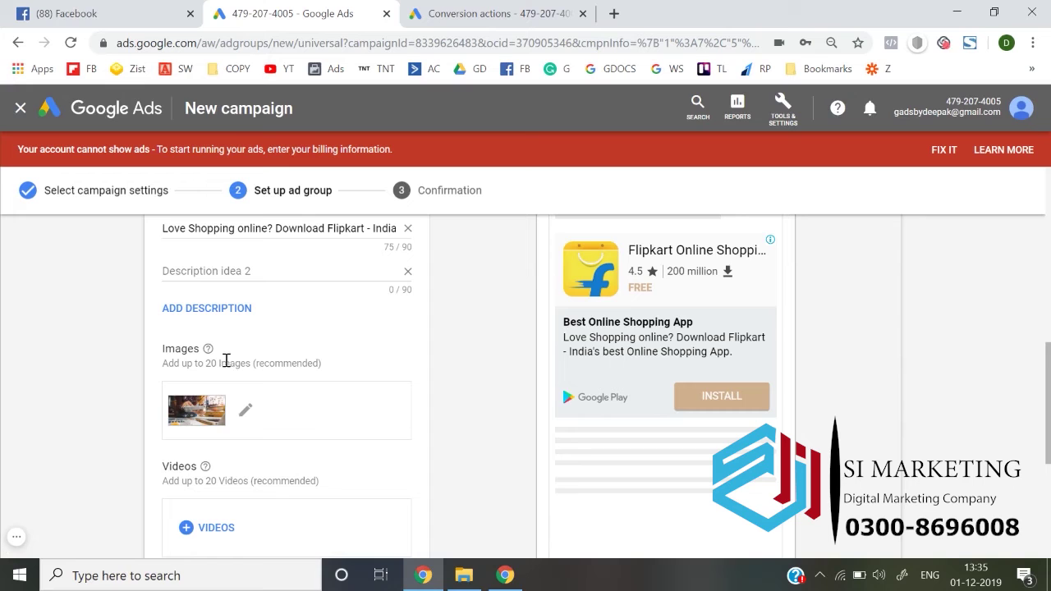
# Start adding videos to the ad and search YouTube for "flipkart", looking through the results for a suitable video
pyautogui.scroll(-2, 140, 383)
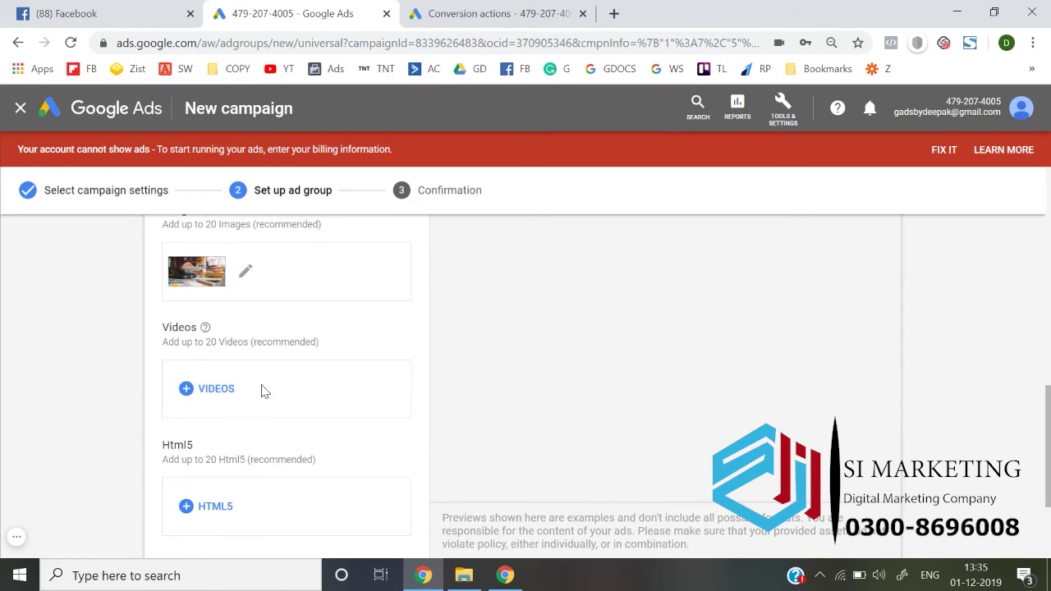
pyautogui.scroll(1, 263, 392)
pyautogui.click(215, 439)
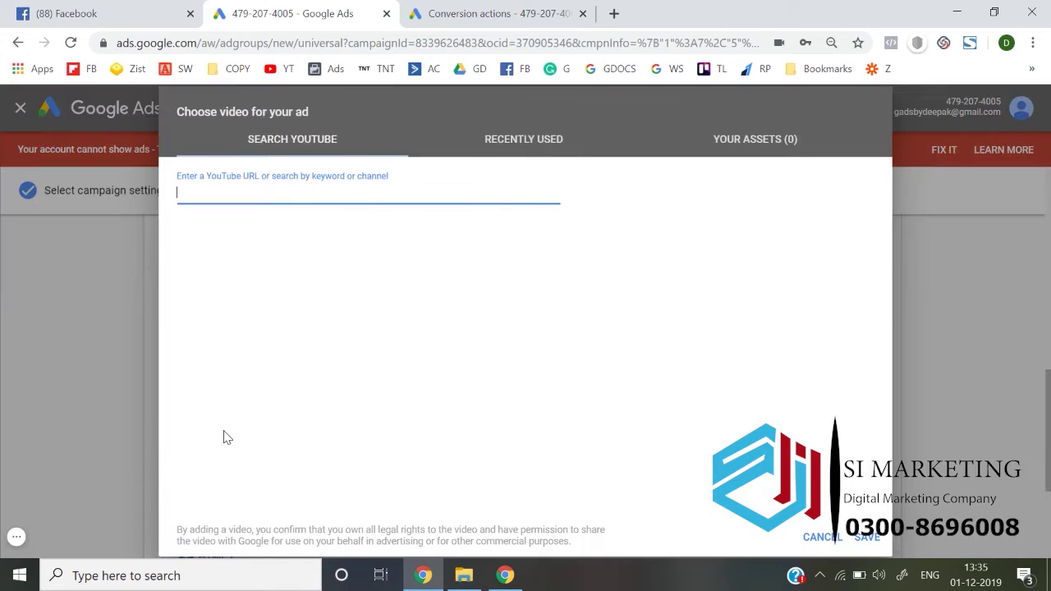
pyautogui.write('d')
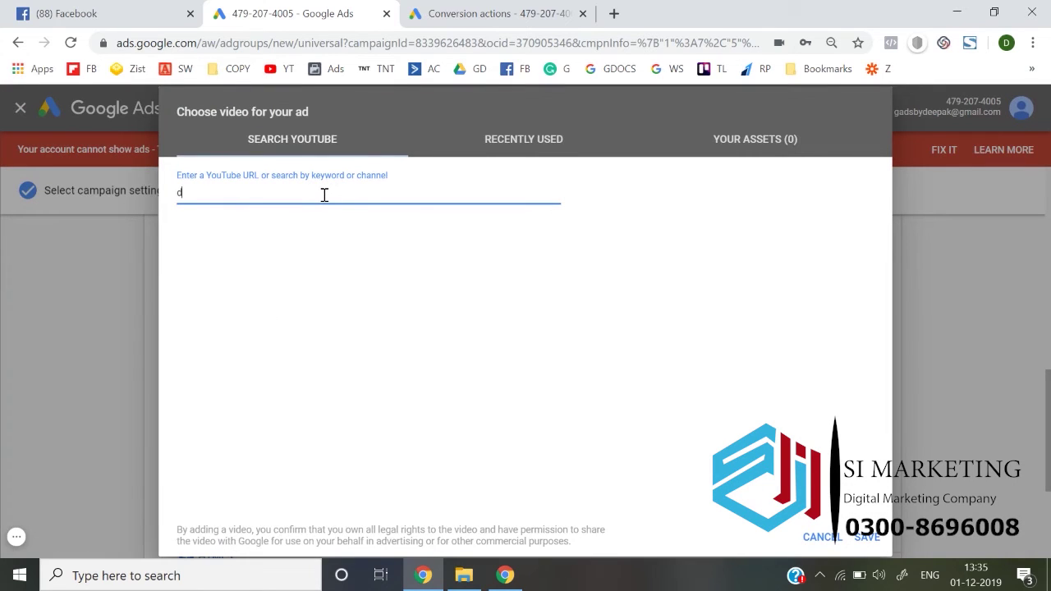
pyautogui.write('si')
pyautogui.press('BackSpace')
pyautogui.press('BackSpace')
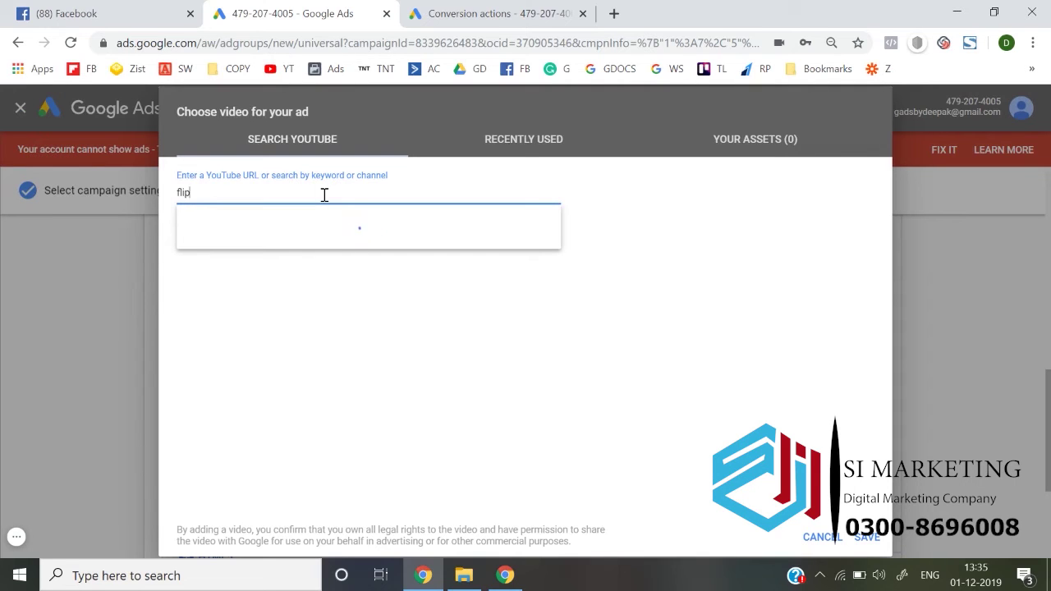
pyautogui.write('kart')
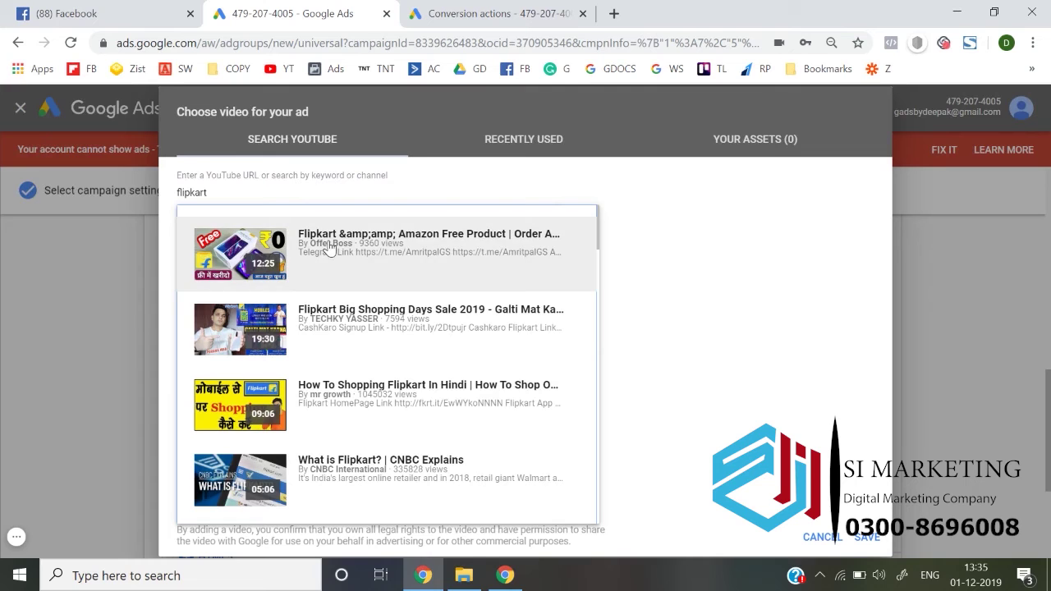
pyautogui.scroll(-3, 377, 345)
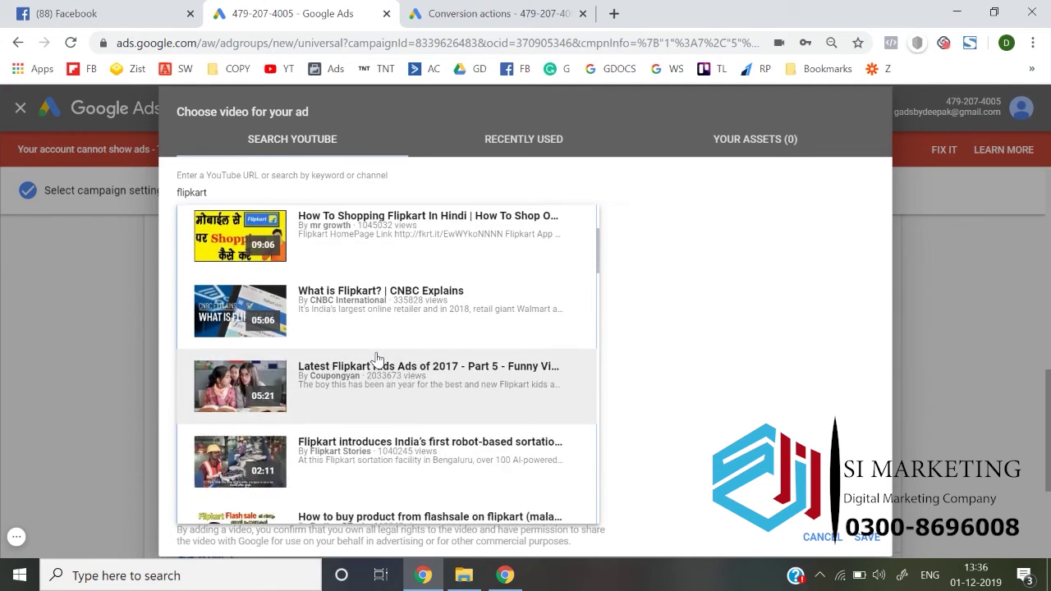
pyautogui.scroll(-7, 377, 359)
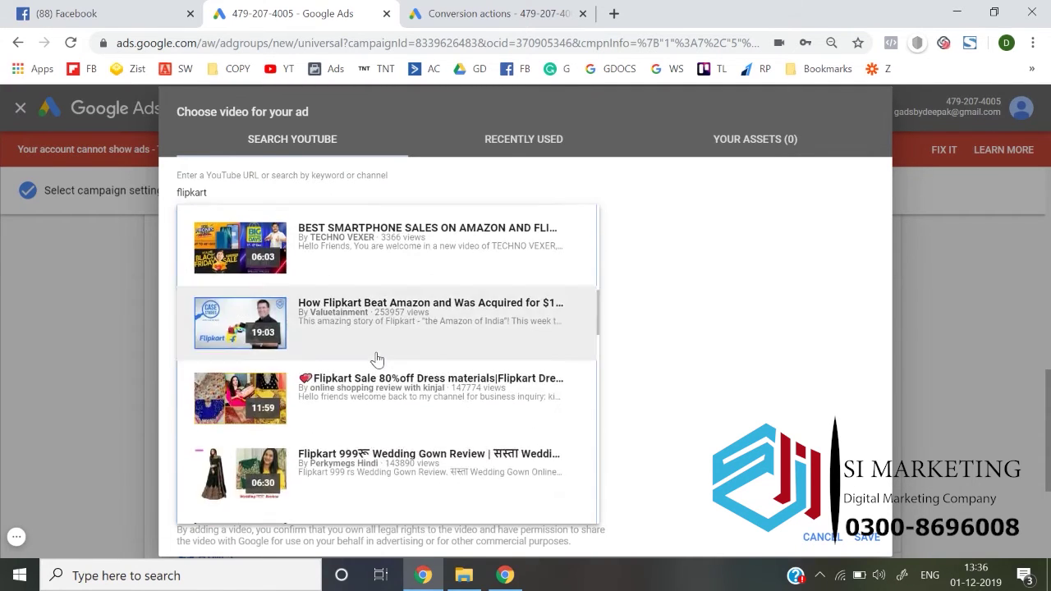
pyautogui.scroll(-2, 377, 359)
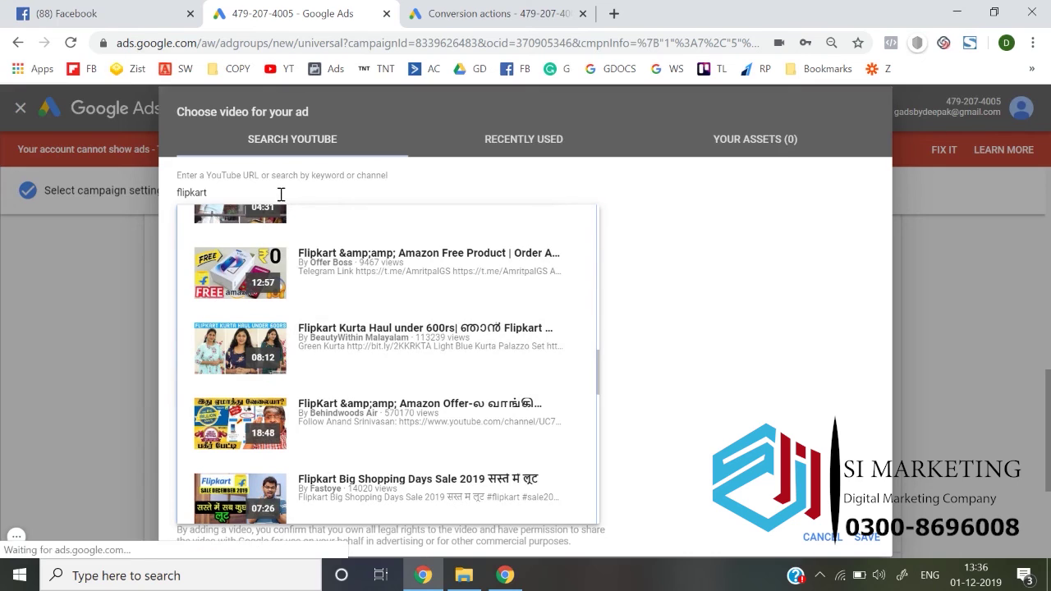
# Refine the YouTube search to "flipkart official" and select the Flipkart Doorstep Experience video
pyautogui.click(281, 194)
pyautogui.write('official')
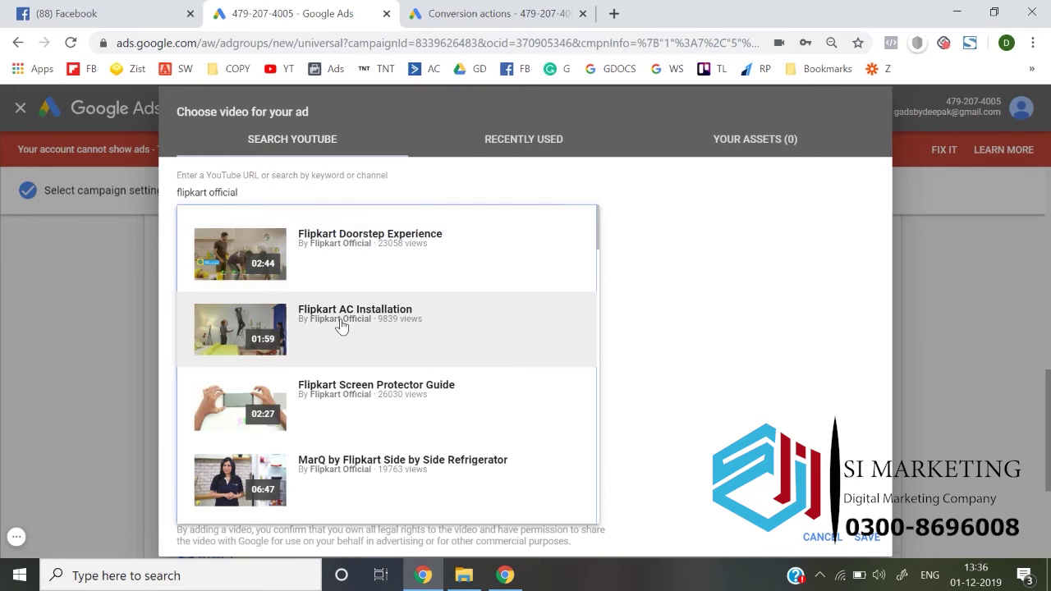
pyautogui.click(372, 262)
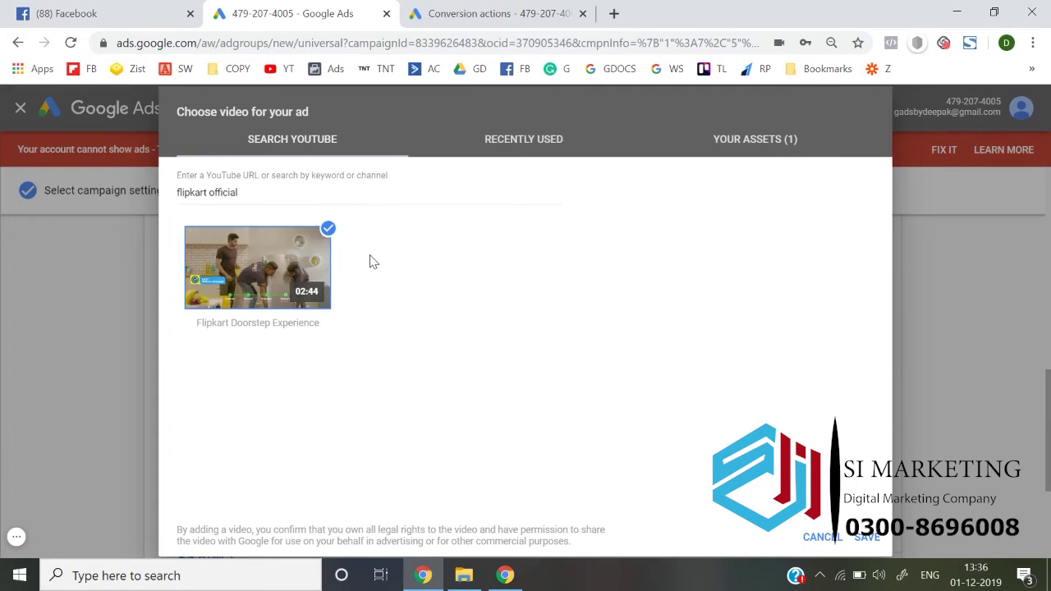
# Add the Flipkart AC Installation, Flipkart Screen Protector Guide and MarQ by Flipkart Side by Side Refrigerator videos, and save the video selection
pyautogui.click(255, 195)
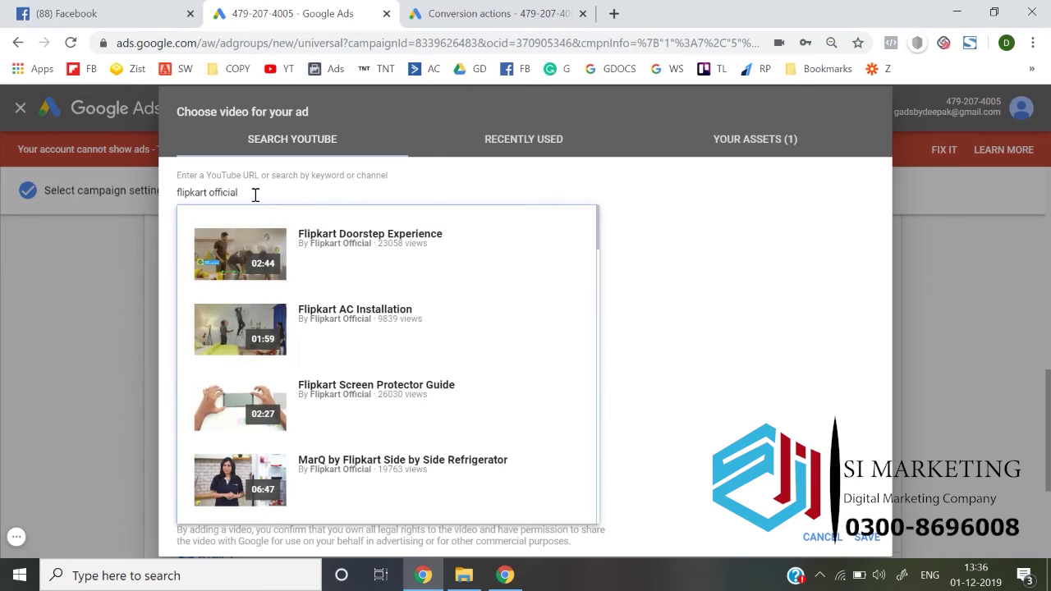
pyautogui.click(336, 348)
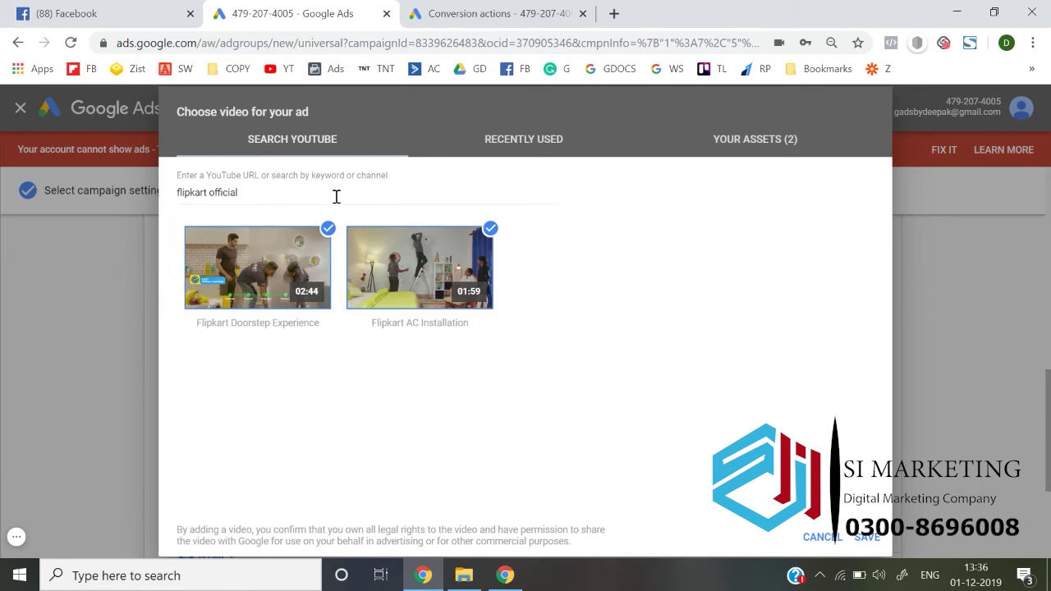
pyautogui.click(336, 197)
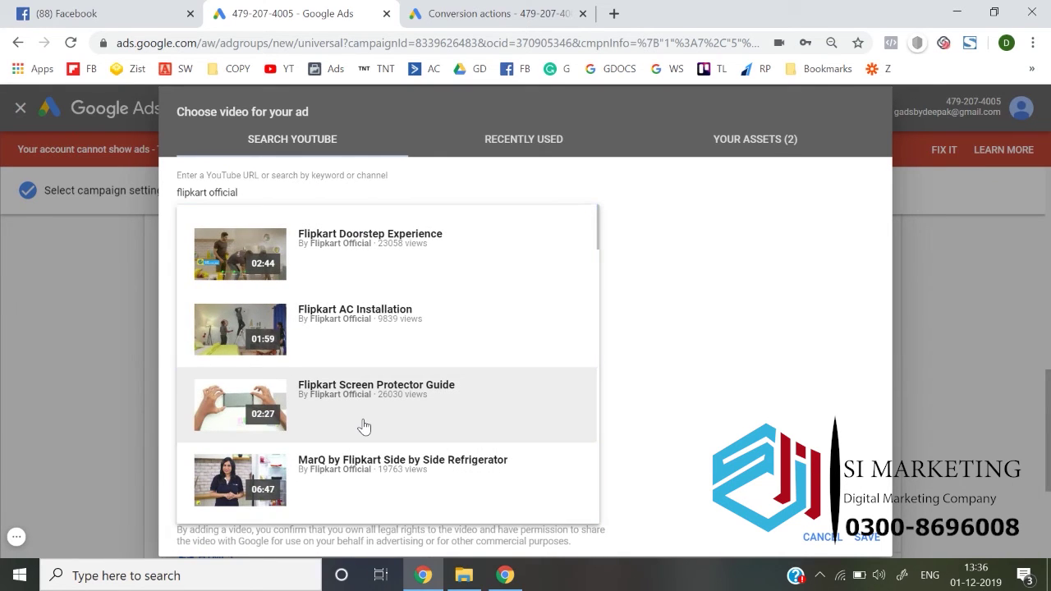
pyautogui.click(364, 426)
pyautogui.click(351, 204)
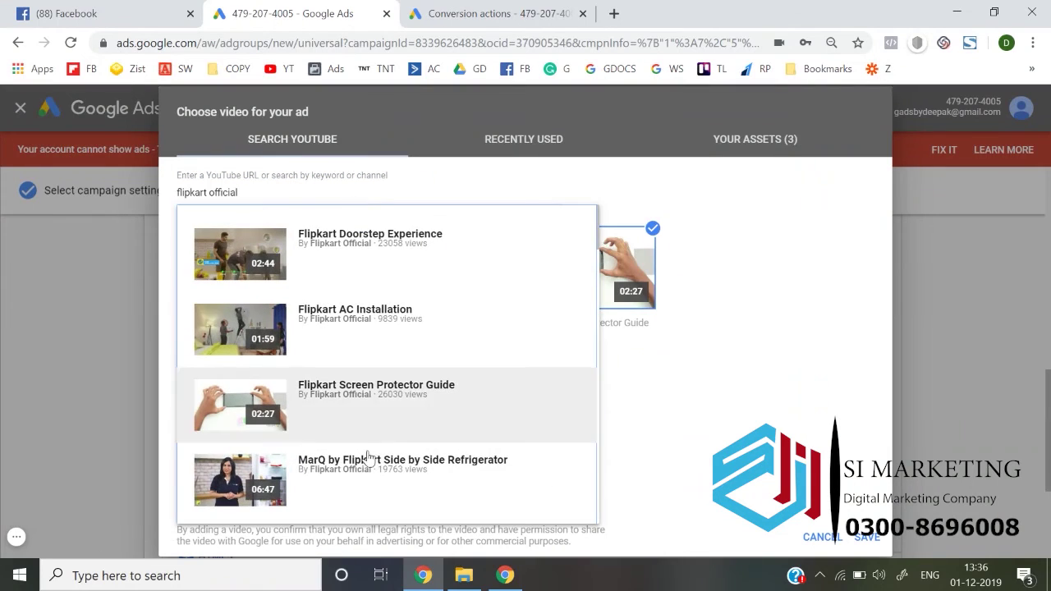
pyautogui.click(371, 475)
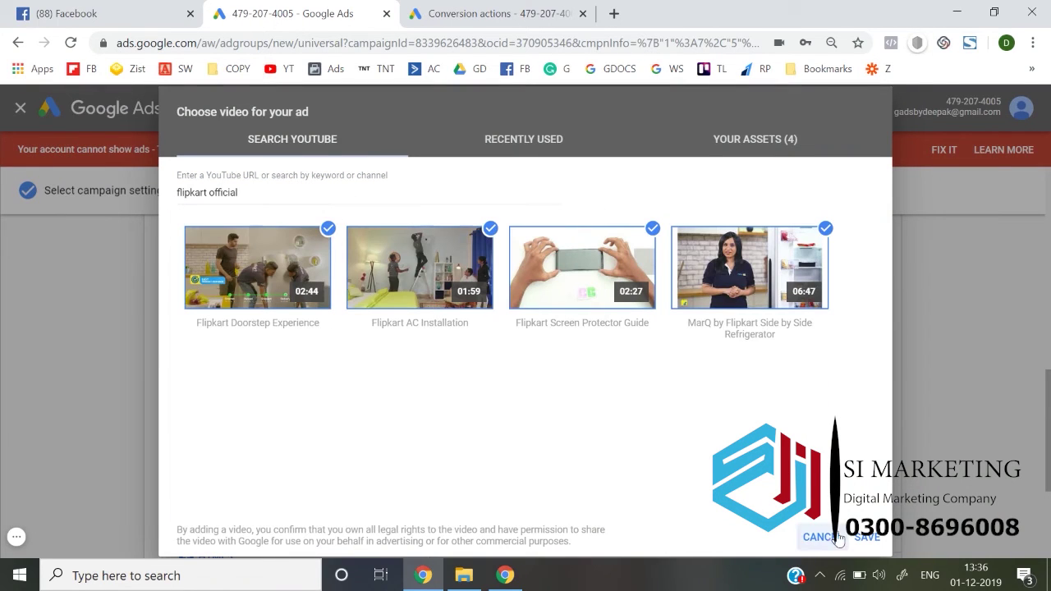
pyautogui.click(867, 537)
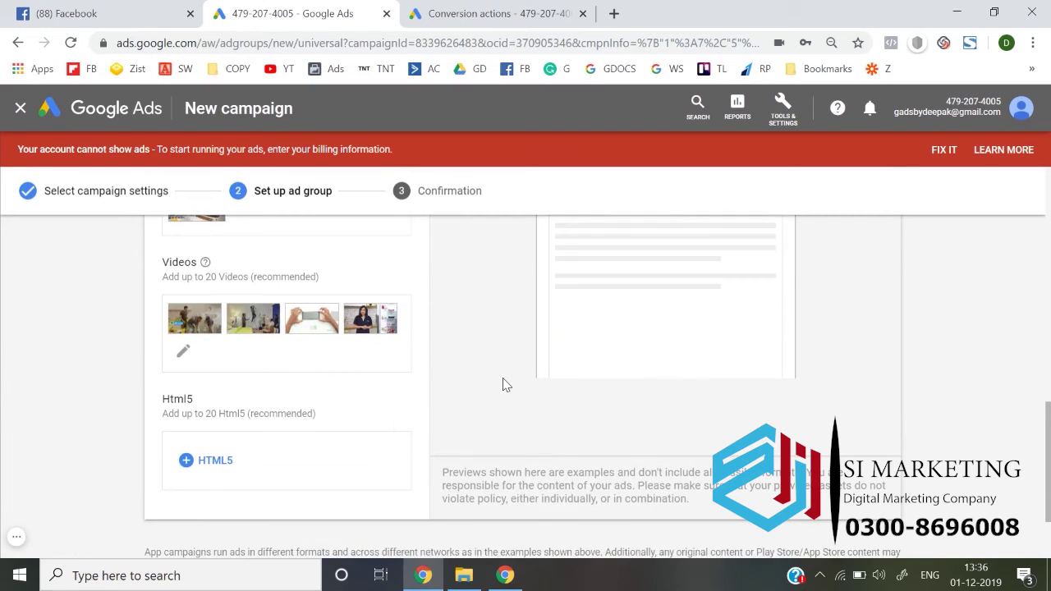
# Preview how the ad appears in the Search, YouTube and Google Play formats
pyautogui.scroll(-5, 506, 384)
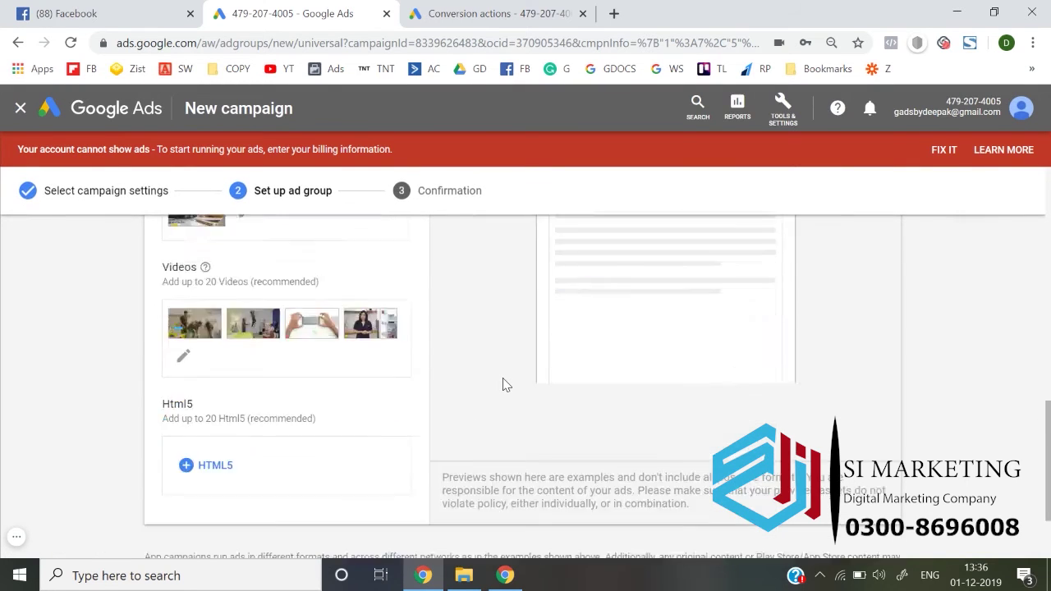
pyautogui.scroll(3, 506, 384)
pyautogui.scroll(5, 506, 384)
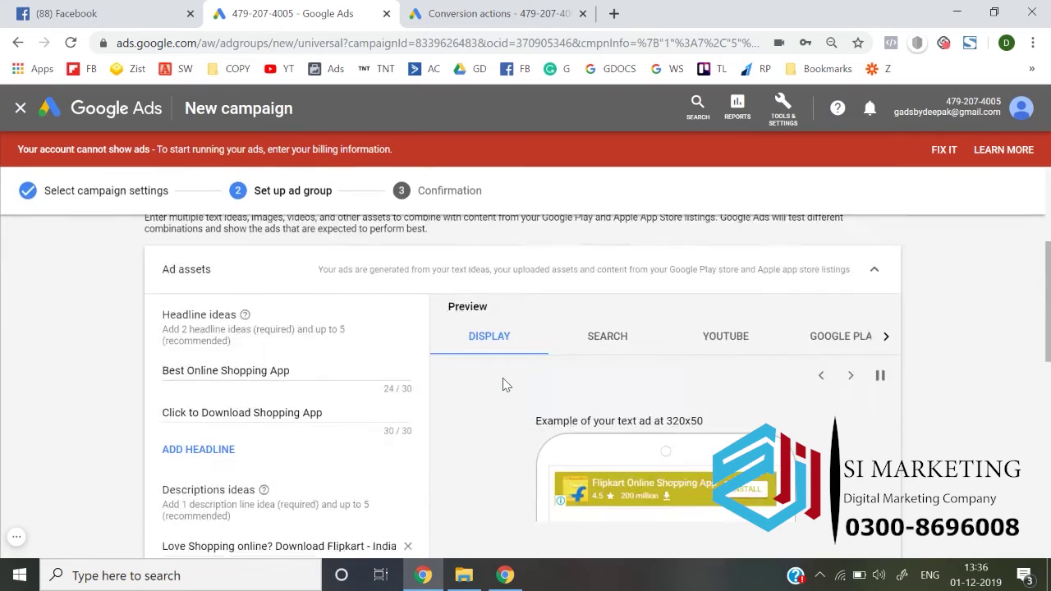
pyautogui.click(569, 261)
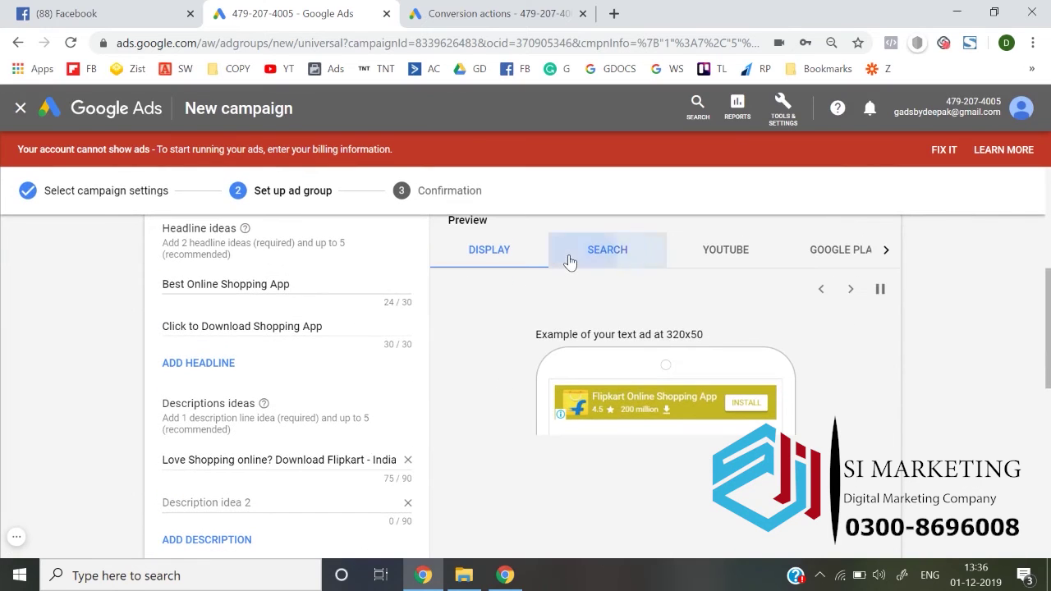
pyautogui.scroll(-1, 575, 369)
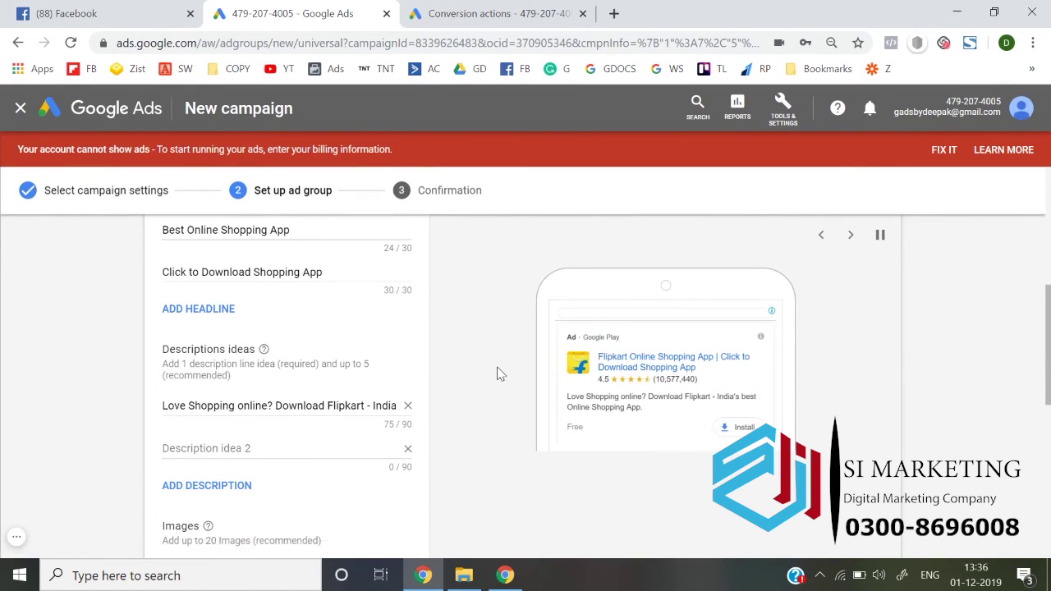
pyautogui.scroll(3, 498, 371)
pyautogui.scroll(-2, 645, 272)
pyautogui.click(709, 243)
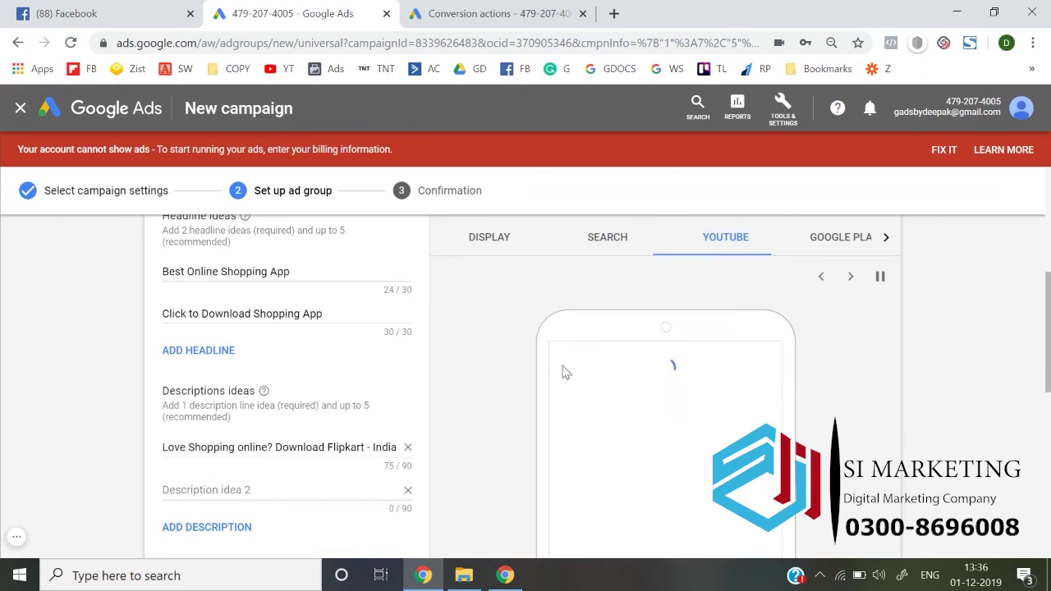
pyautogui.scroll(-3, 558, 371)
pyautogui.scroll(1, 620, 306)
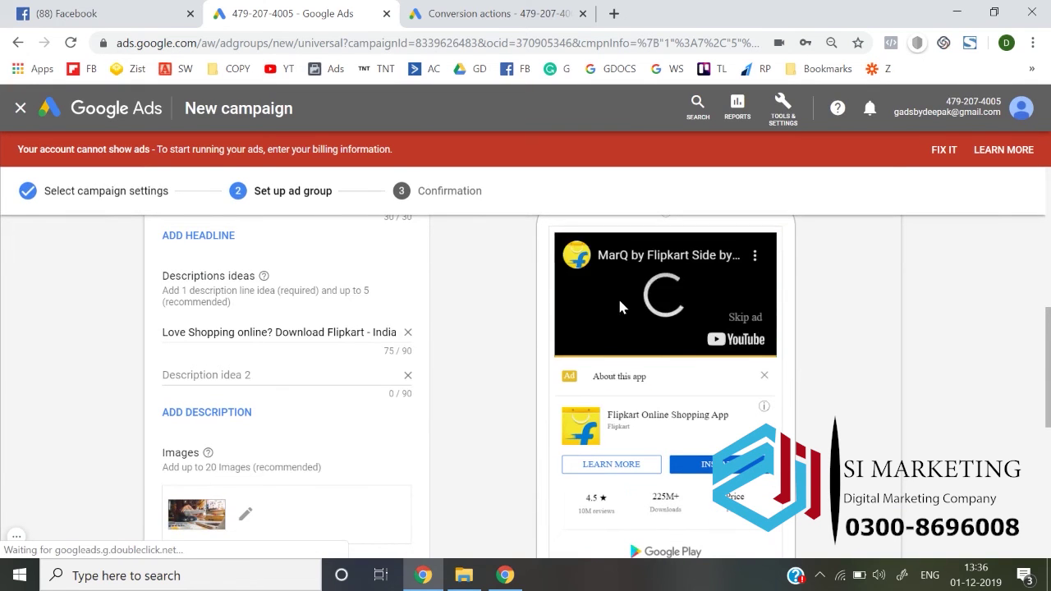
pyautogui.scroll(2, 658, 470)
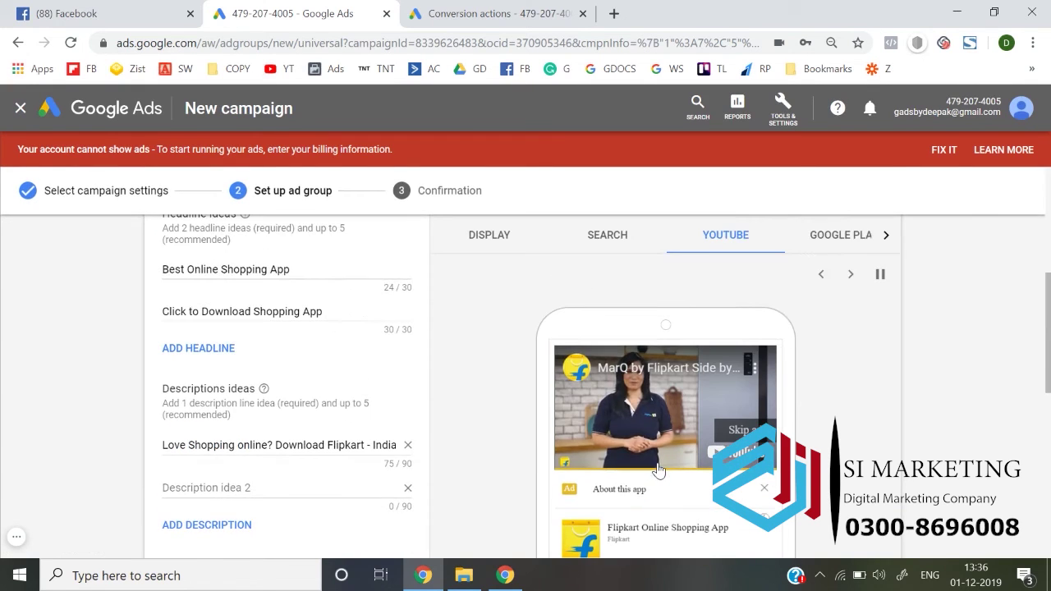
pyautogui.click(842, 236)
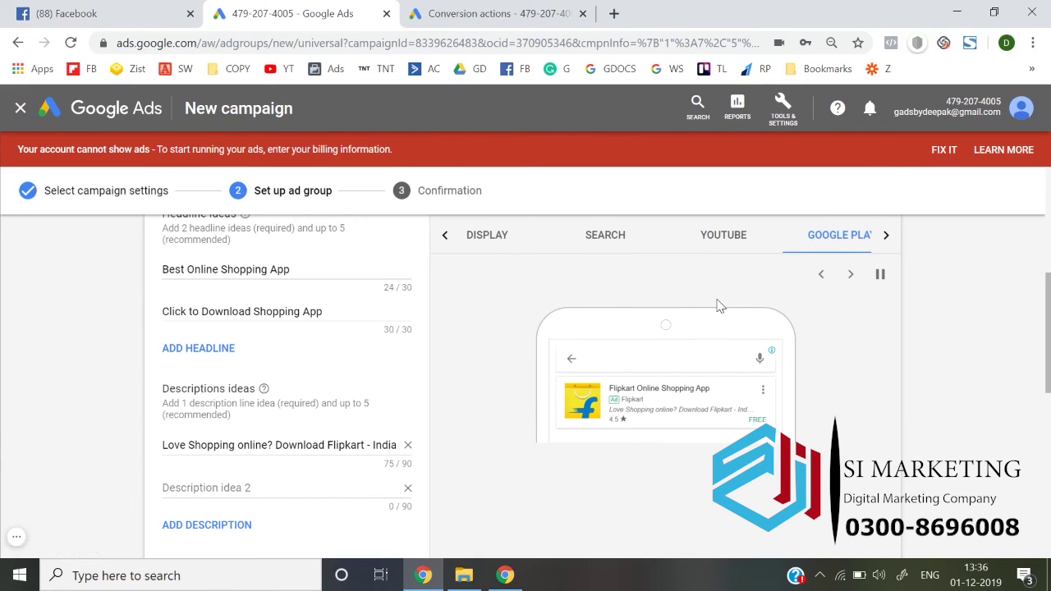
pyautogui.click(887, 239)
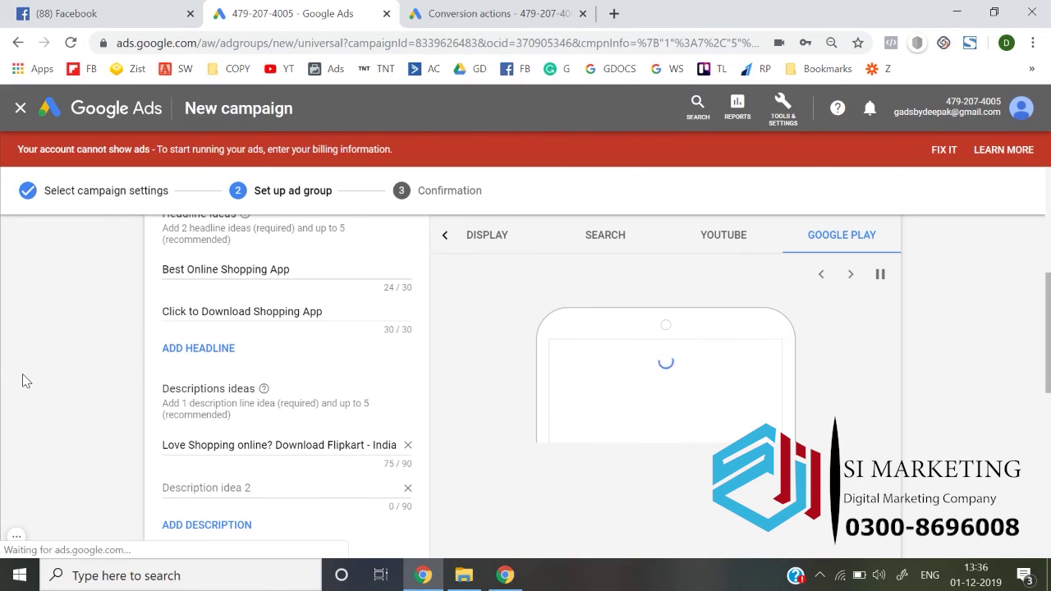
# Review the ad assets and Google Play preview, and try to save the ad group with the second description empty
pyautogui.scroll(-10, 22, 374)
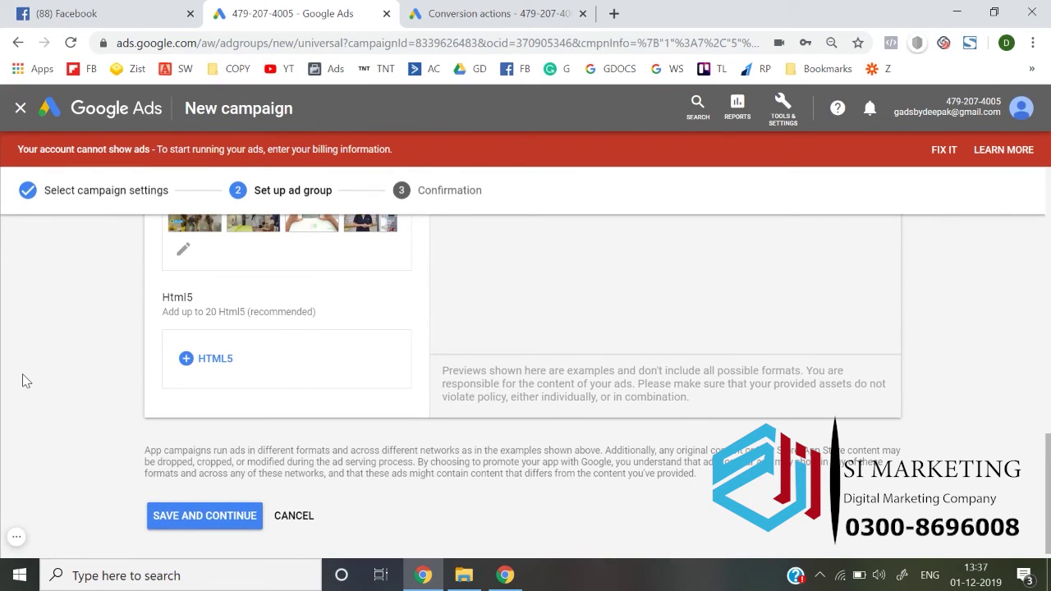
pyautogui.scroll(1, 129, 358)
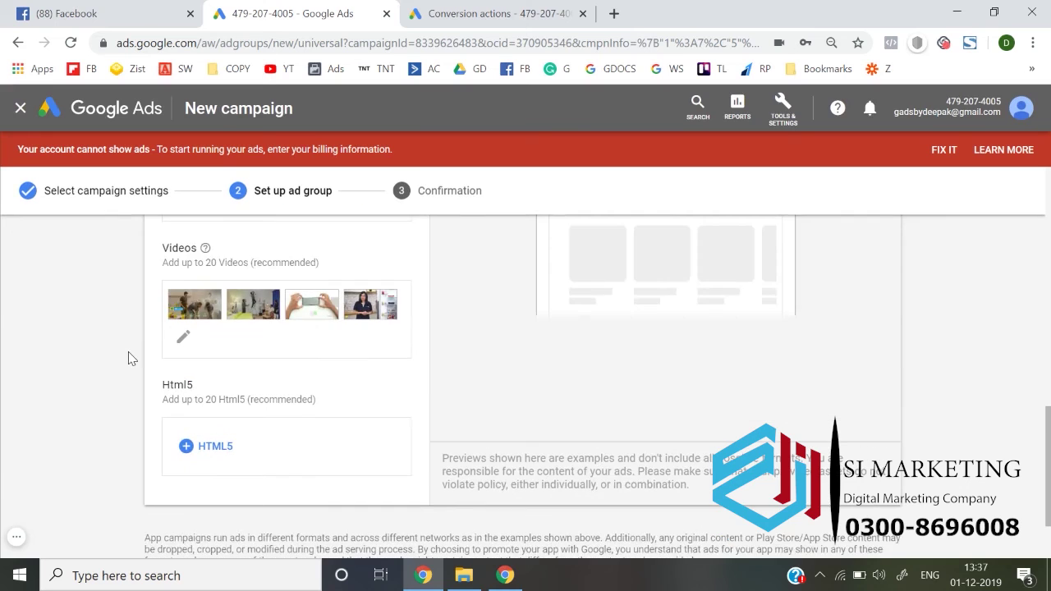
pyautogui.scroll(-1, 129, 359)
pyautogui.scroll(5, 129, 357)
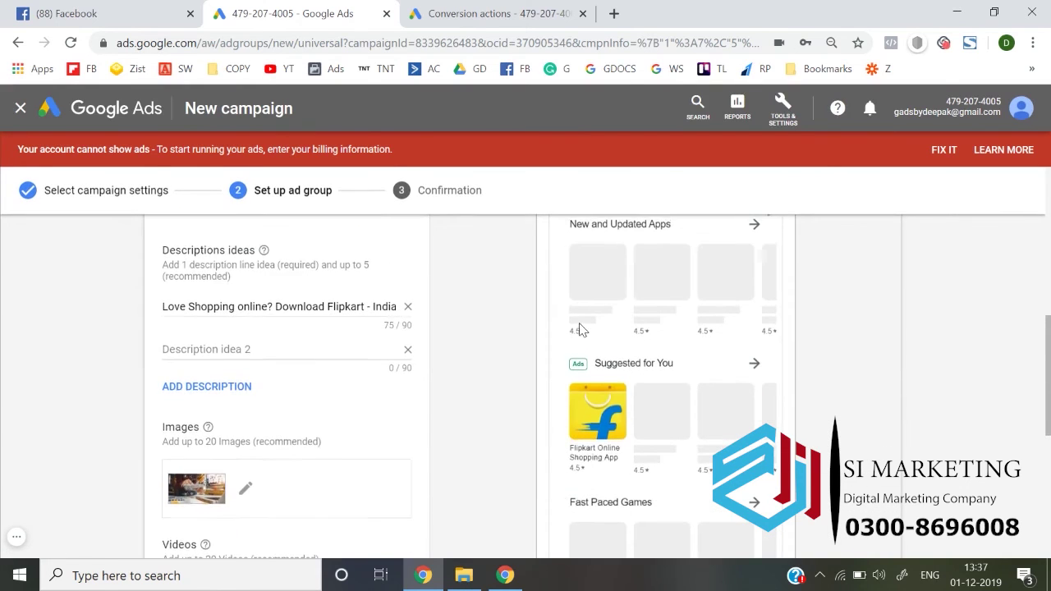
pyautogui.scroll(1, 641, 341)
pyautogui.scroll(1, 657, 358)
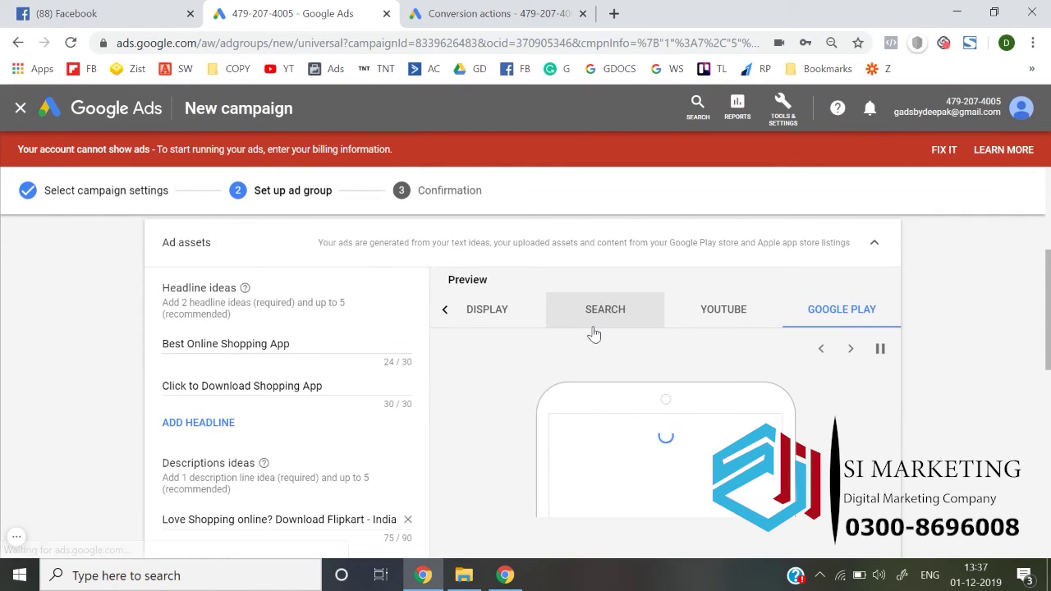
pyautogui.scroll(-4, 594, 332)
pyautogui.scroll(-3, 219, 474)
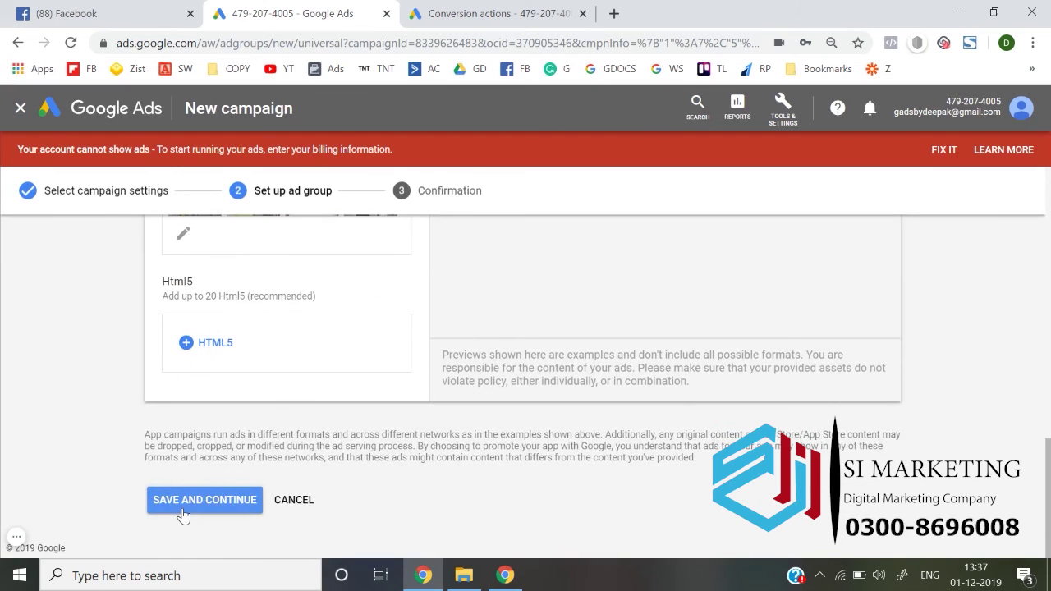
pyautogui.click(185, 512)
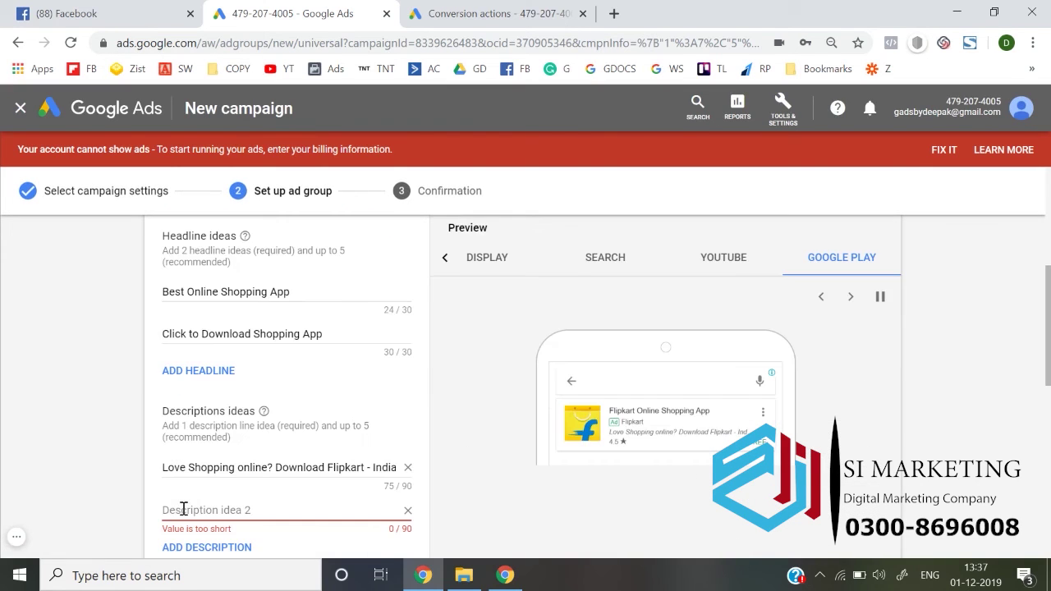
# Fill in the second description idea with "Love Shopping online? Download Flipkart.", reusing the start of the first description
pyautogui.scroll(-1, 222, 473)
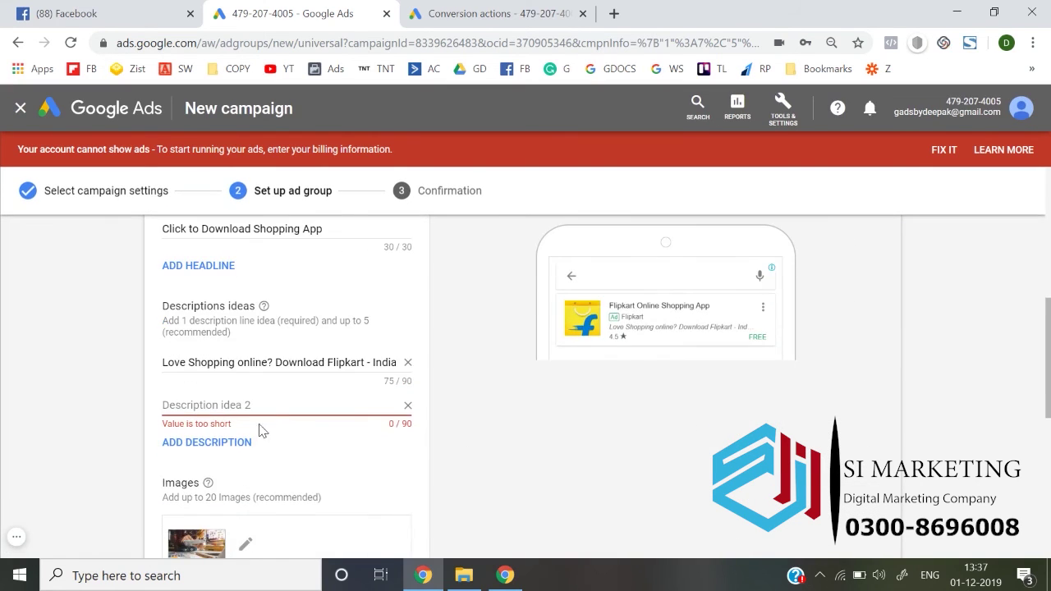
pyautogui.click(269, 411)
pyautogui.tripleClick(298, 359)
pyautogui.hotkey('ctrl', 'c')
pyautogui.click(287, 402)
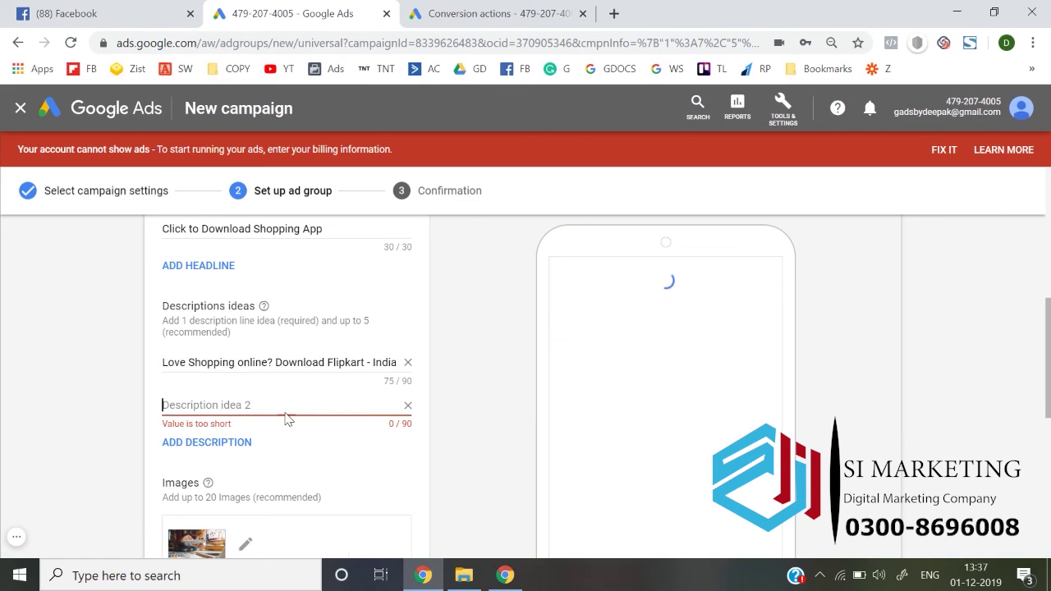
pyautogui.hotkey('ctrl', 'v')
pyautogui.press('BackSpace')
pyautogui.press('BackSpace')
pyautogui.press('BackSpace')
pyautogui.press('BackSpace')
pyautogui.press('BackSpace')
pyautogui.press('BackSpace')
pyautogui.press('BackSpace')
pyautogui.press('BackSpace')
pyautogui.press('BackSpace')
pyautogui.press('BackSpace')
pyautogui.press('BackSpace')
pyautogui.press('BackSpace')
pyautogui.press('BackSpace')
pyautogui.press('BackSpace')
pyautogui.press('BackSpace')
pyautogui.press('BackSpace')
pyautogui.press('BackSpace')
pyautogui.press('BackSpace')
pyautogui.press('BackSpace')
pyautogui.press('BackSpace')
pyautogui.press('BackSpace')
pyautogui.press('BackSpace')
pyautogui.press('BackSpace')
pyautogui.press('BackSpace')
pyautogui.press('BackSpace')
pyautogui.press('BackSpace')
pyautogui.press('BackSpace')
pyautogui.press('BackSpace')
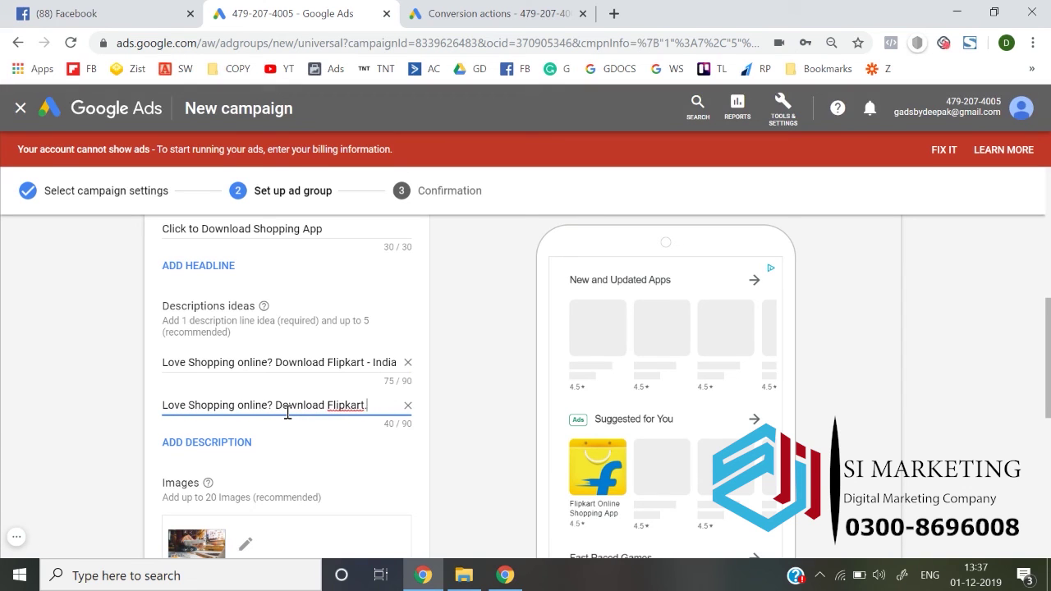
# Save the ad group and continue from the confirmation summary to the new campaign's ad groups overview
pyautogui.scroll(-3, 211, 422)
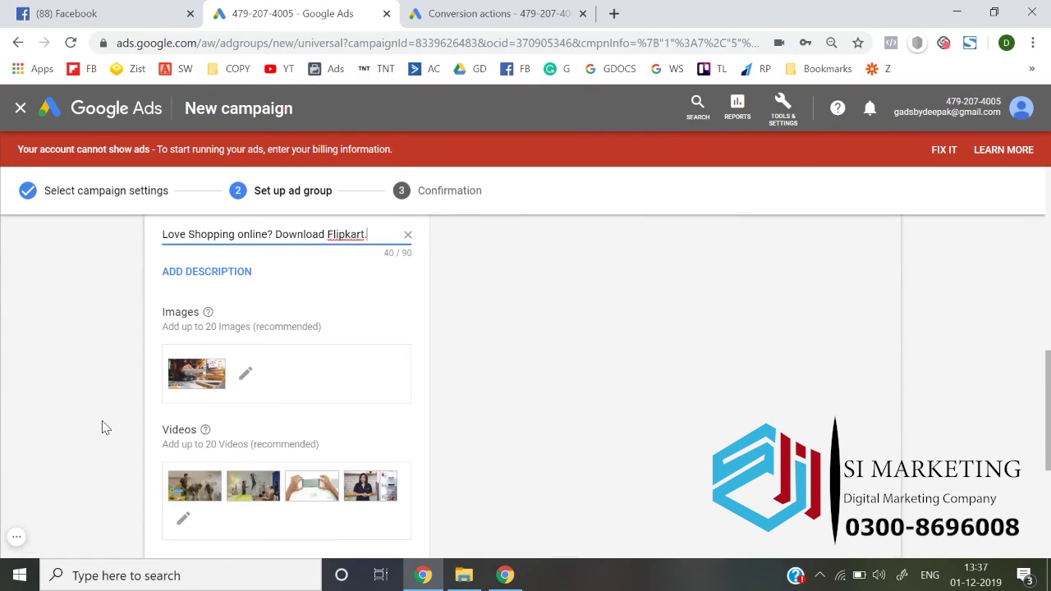
pyautogui.scroll(-6, 102, 425)
pyautogui.click(175, 497)
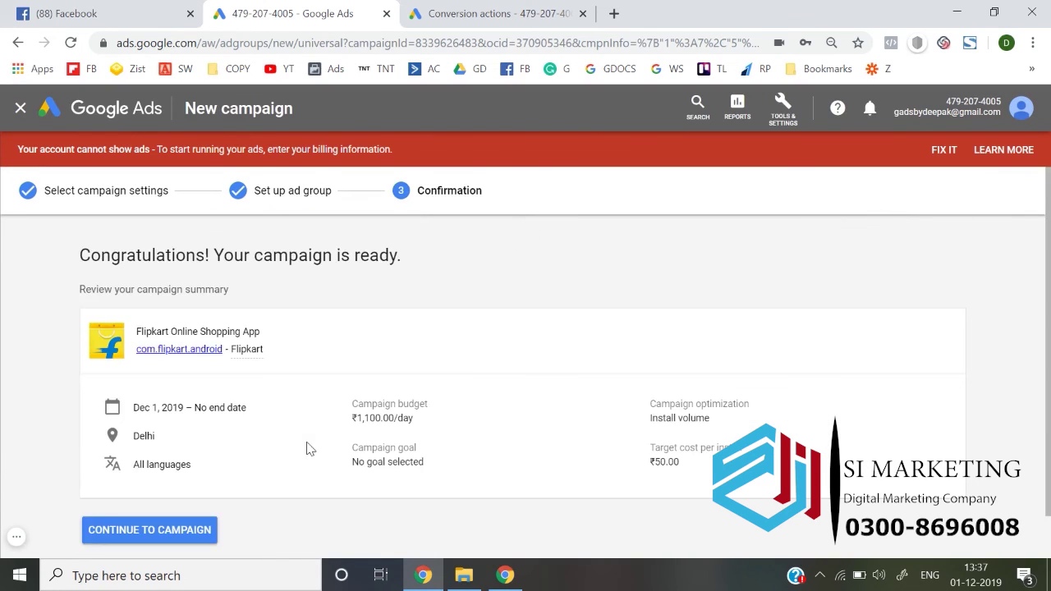
pyautogui.scroll(-2, 306, 446)
pyautogui.click(169, 489)
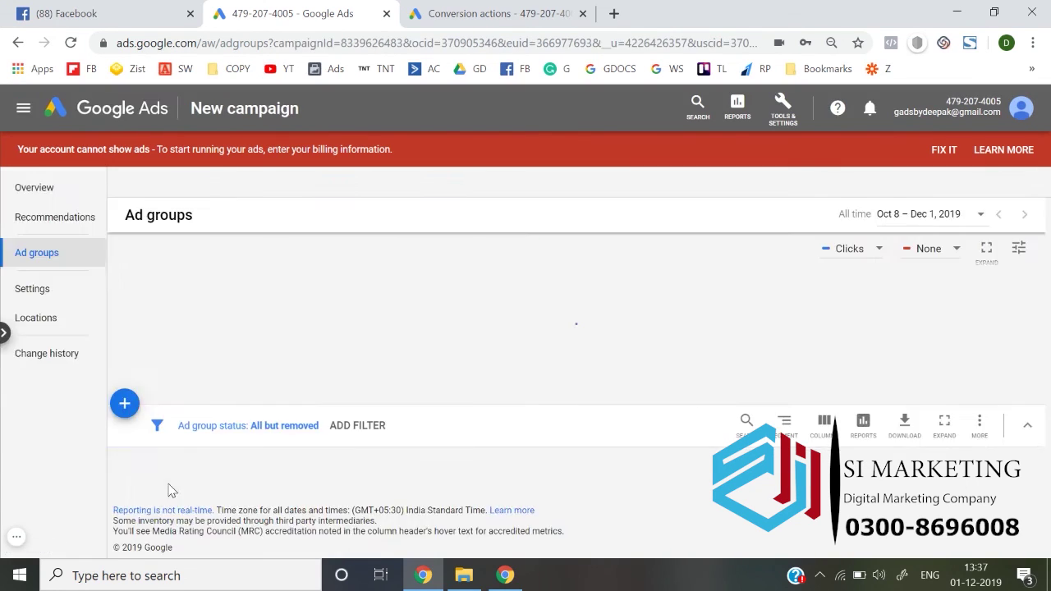
pyautogui.scroll(-1, 306, 408)
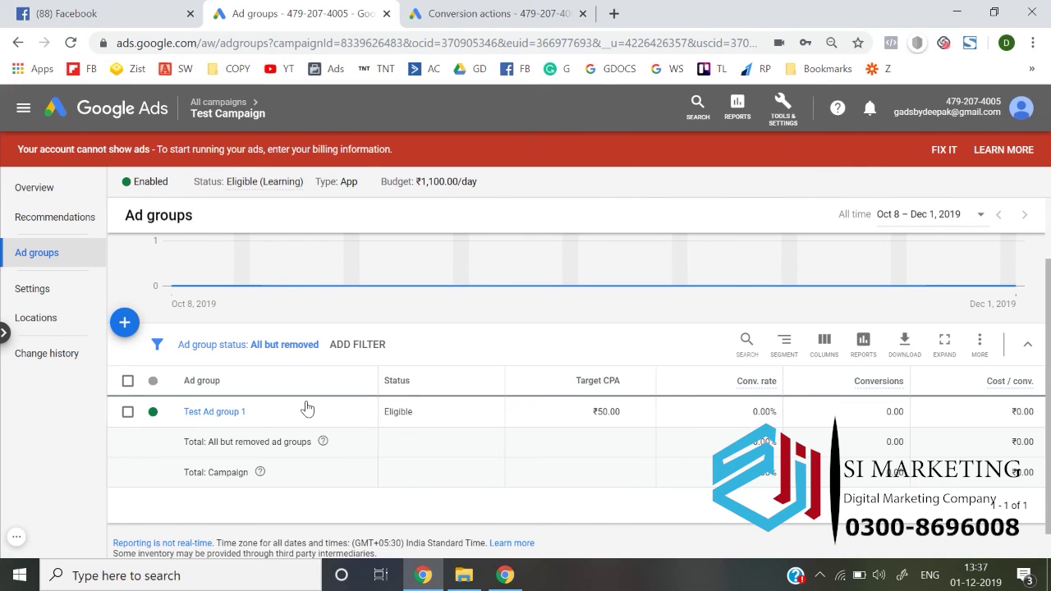
pyautogui.click(17, 539)
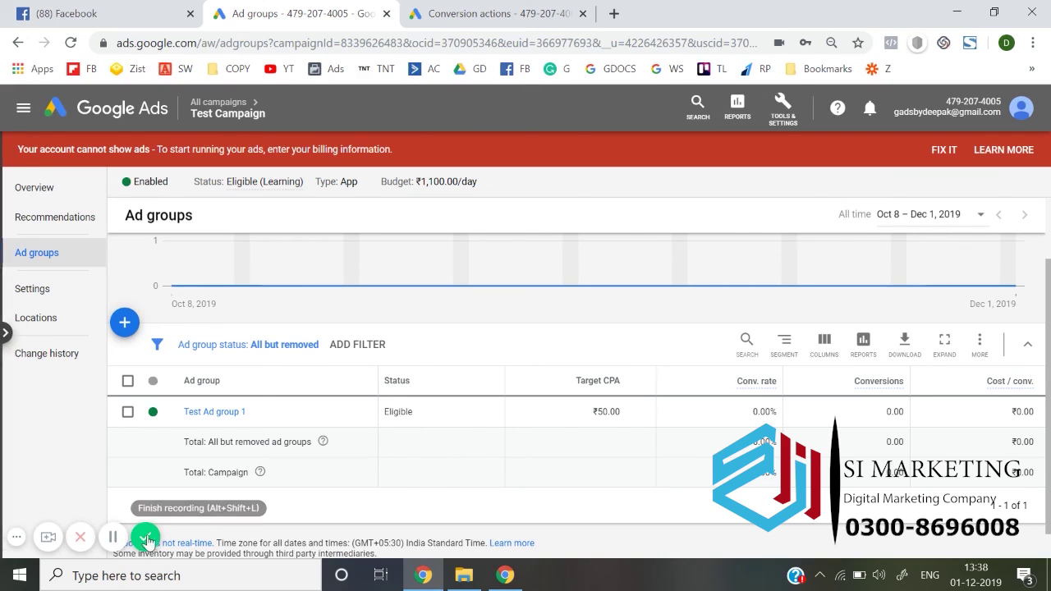